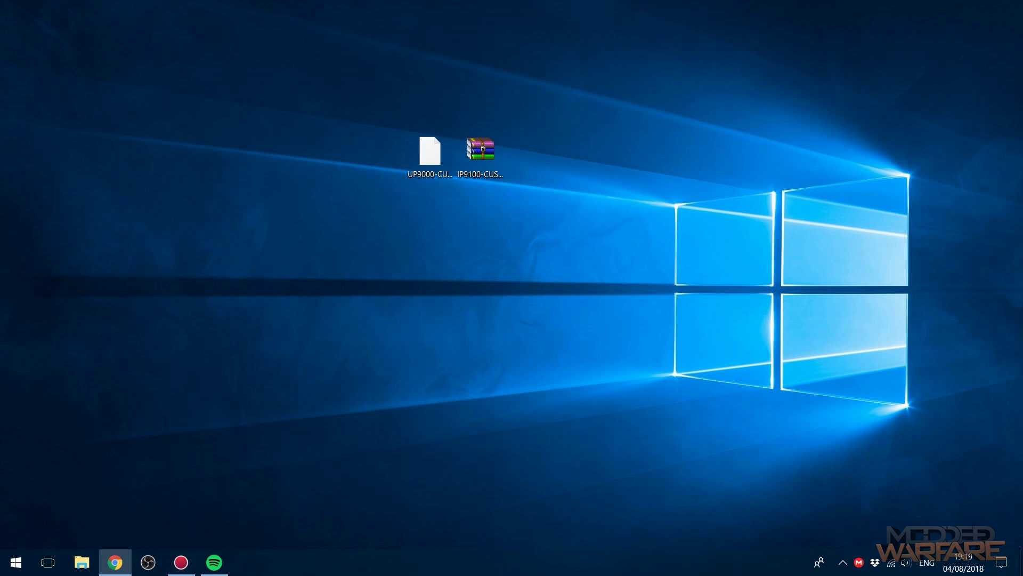
Step: Review the psxhax.com posts in Chrome for the YouTube NoPSN PKG download links and the PS4 Media Player 3.50 encoded link
click(115, 562)
double_click(558, 116)
scroll(540, 212, down, 3)
scroll(540, 212, down, 2)
scroll(264, 163, up, 3)
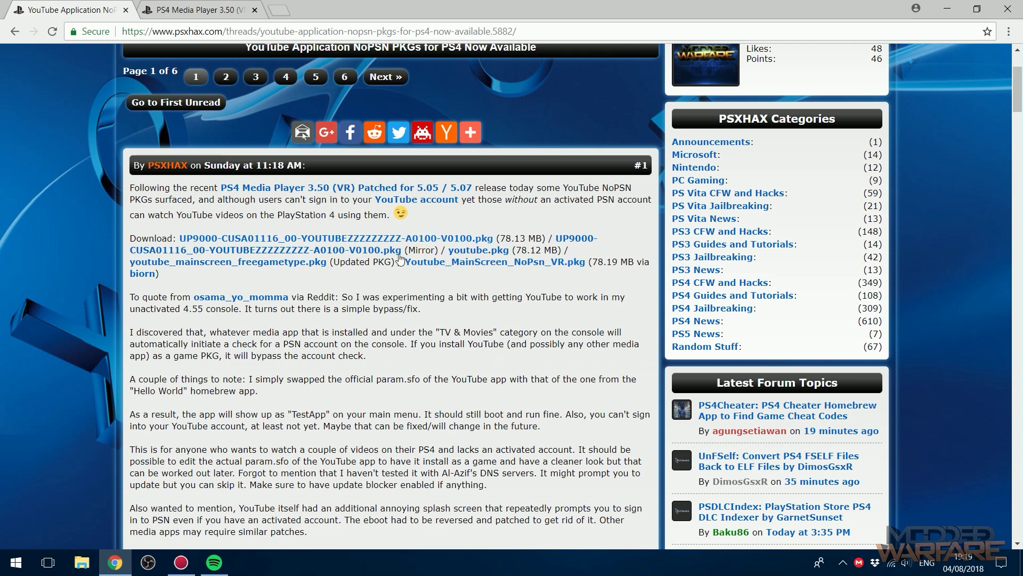
click(199, 10)
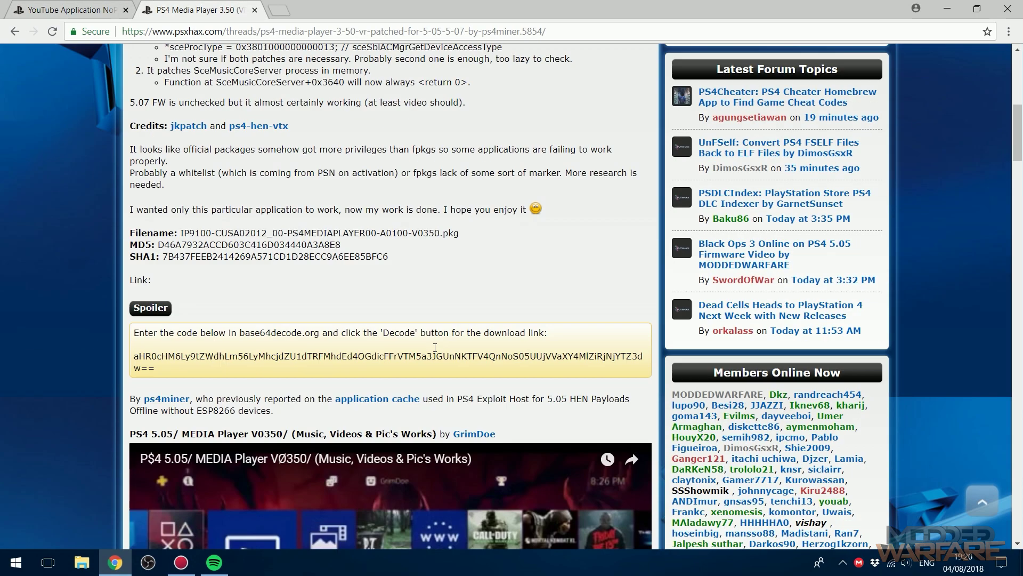
scroll(513, 349, up, 5)
scroll(158, 343, down, 6)
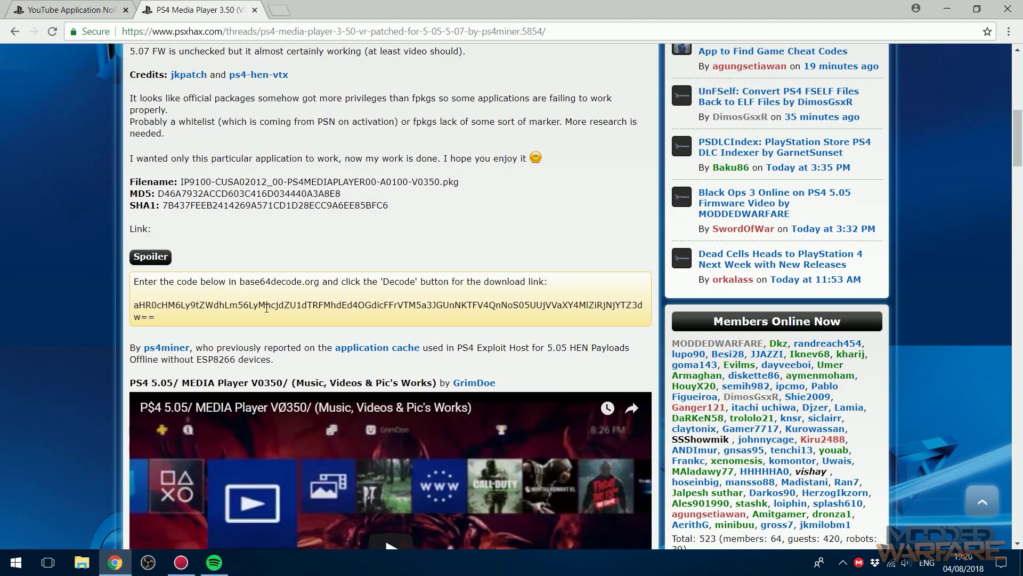
drag(266, 308, 190, 278)
click(189, 278)
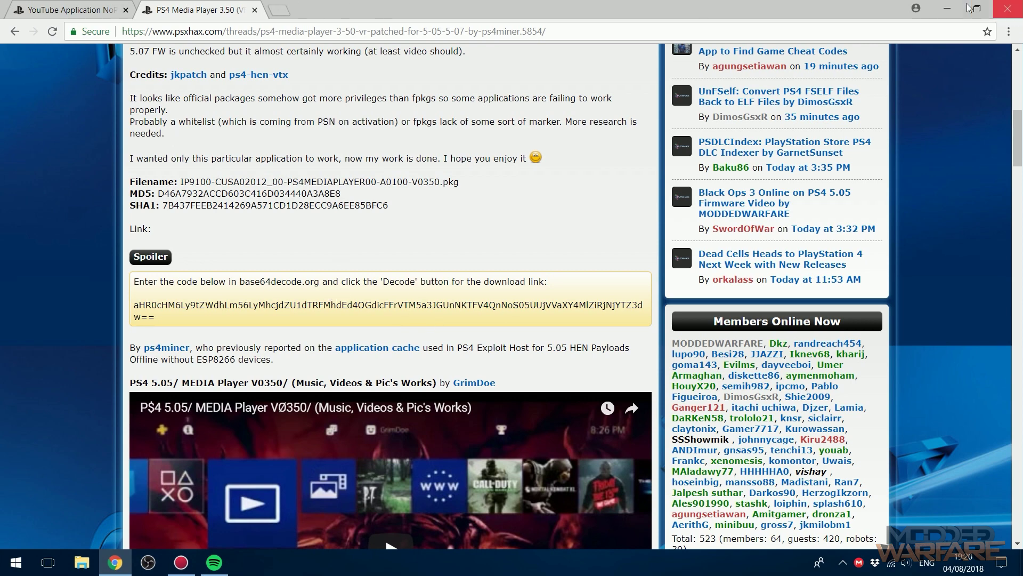
click(949, 9)
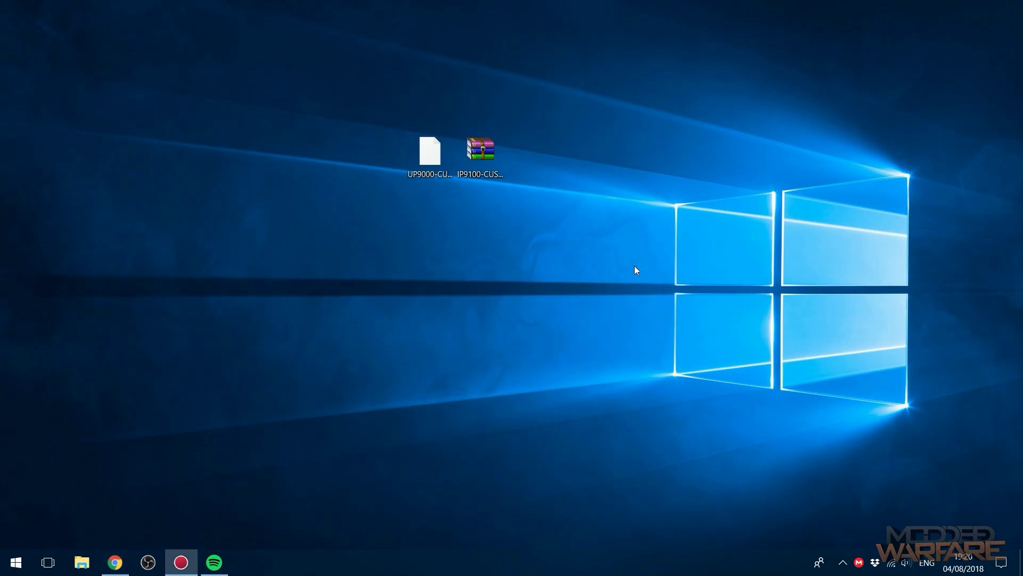
Step: Extract IP9100-CUSA02012_00-PS4MEDIAPLAYER00-A0100-V0350.pkg from its 7z archive onto the desktop and close the archive
click(430, 160)
click(479, 155)
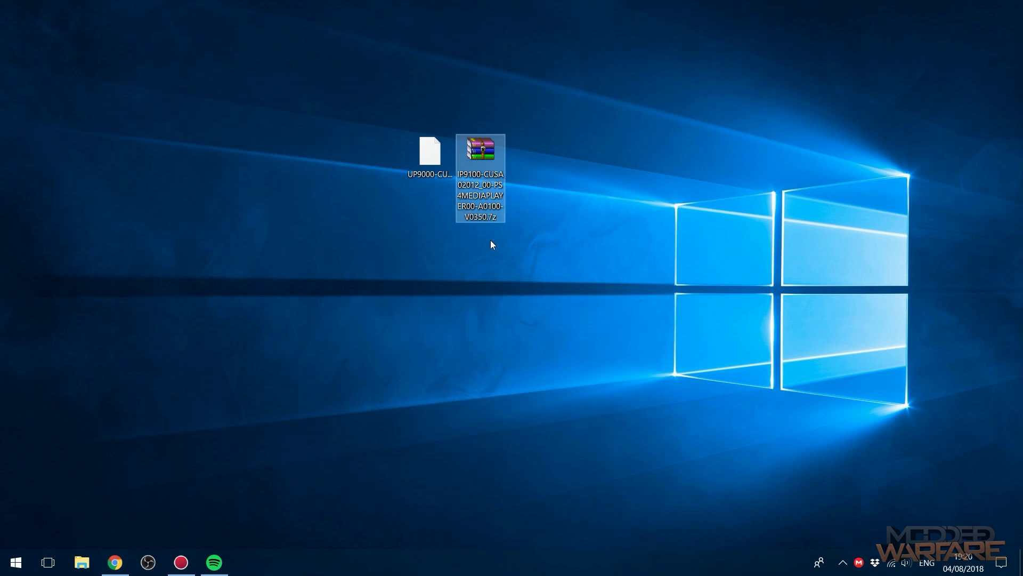
double_click(494, 162)
key(Return)
drag(754, 269, 742, 88)
click(597, 208)
drag(599, 209, 523, 206)
drag(376, 176, 377, 163)
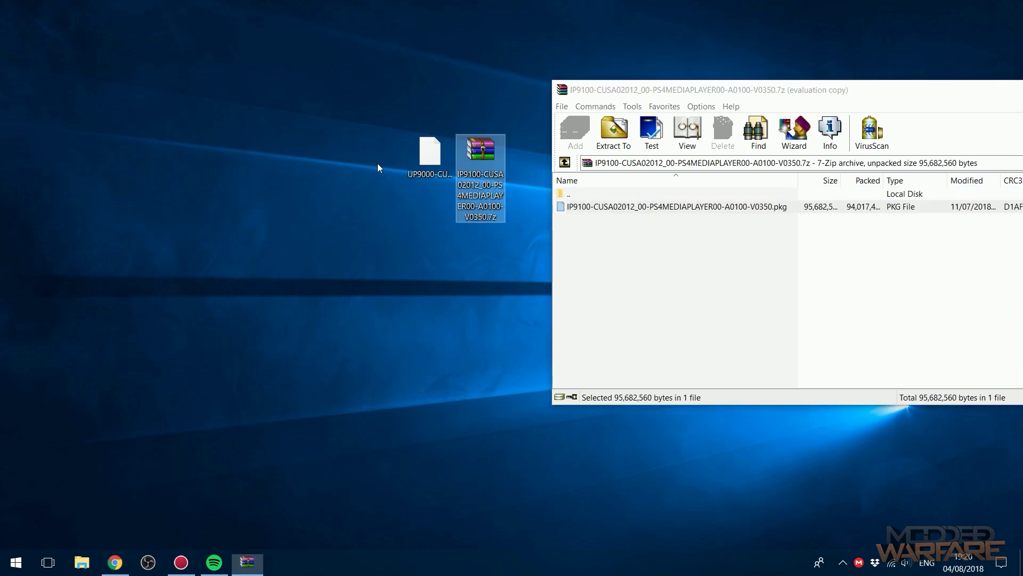
key(alt+F4)
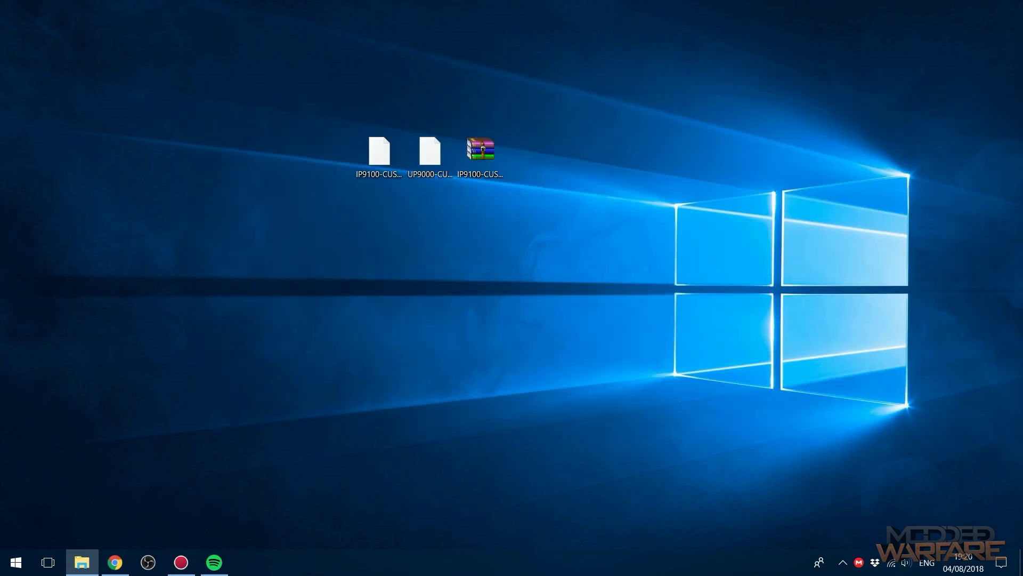
Step: Examine the contents of the USB (I:) drive and check its file system in the drive's properties
key(super+e)
drag(601, 187, 605, 93)
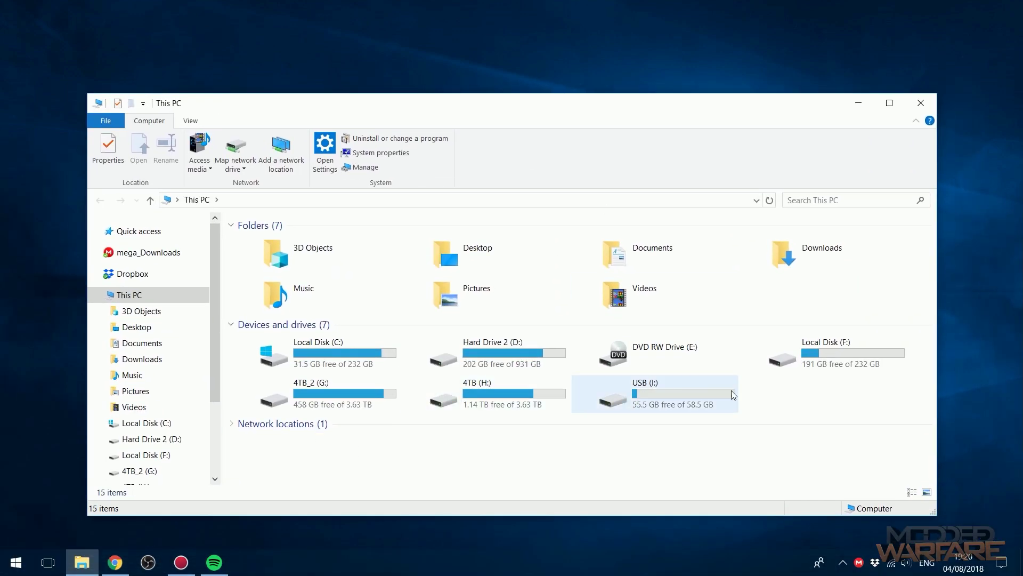
click(672, 399)
double_click(667, 399)
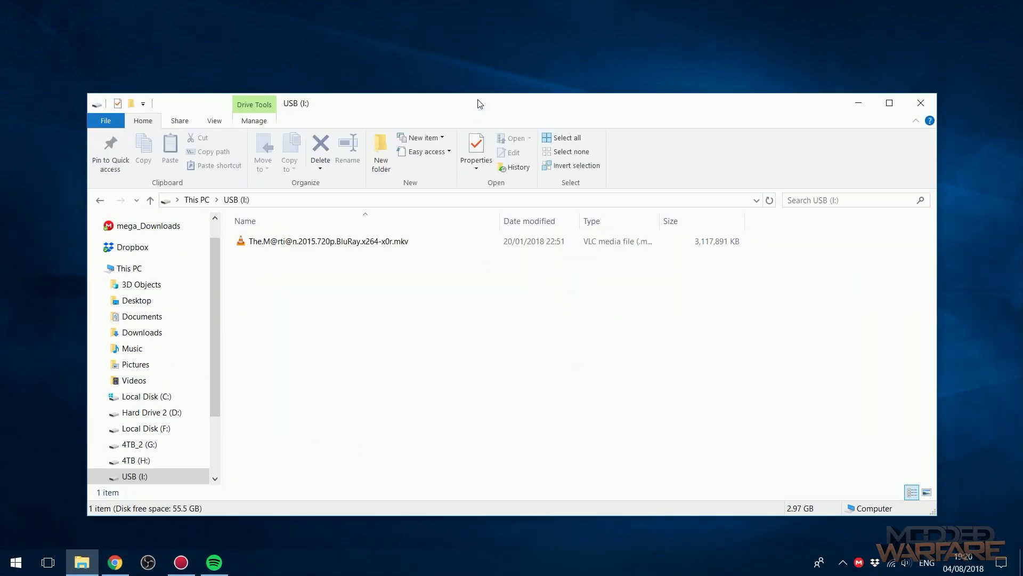
drag(503, 105, 617, 178)
key(alt+Left)
right_click(745, 469)
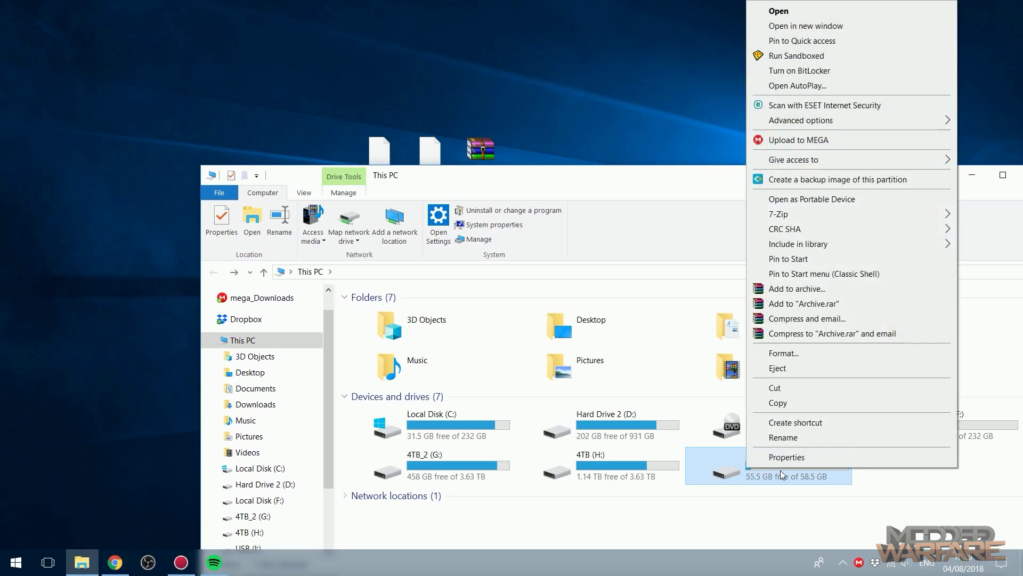
click(784, 459)
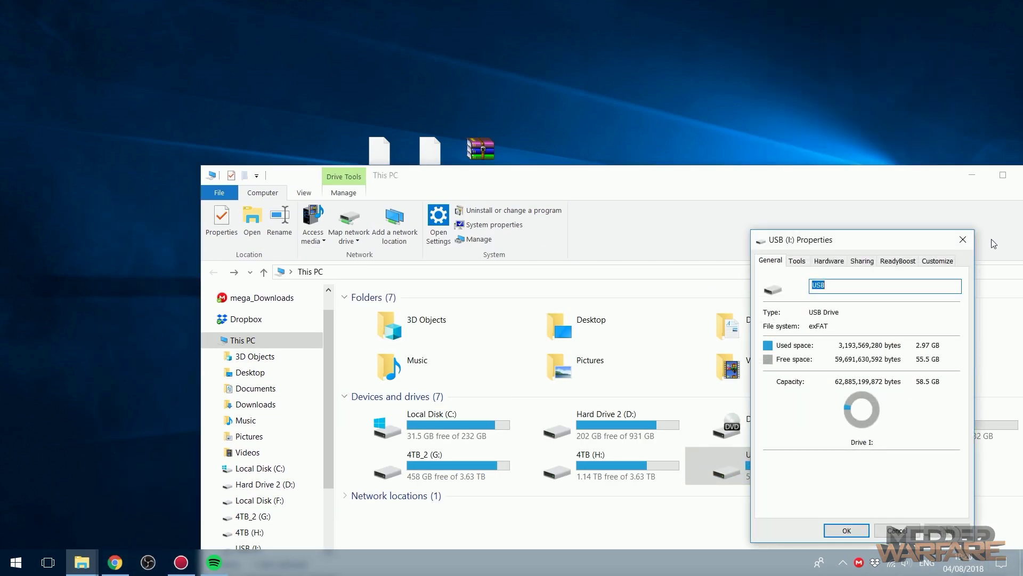
click(963, 239)
Step: Copy the PS4 Media Player and YouTube PKG files from the desktop to the root of the USB (I:) drive
drag(421, 178, 319, 211)
double_click(591, 489)
drag(350, 92, 432, 164)
drag(432, 164, 429, 393)
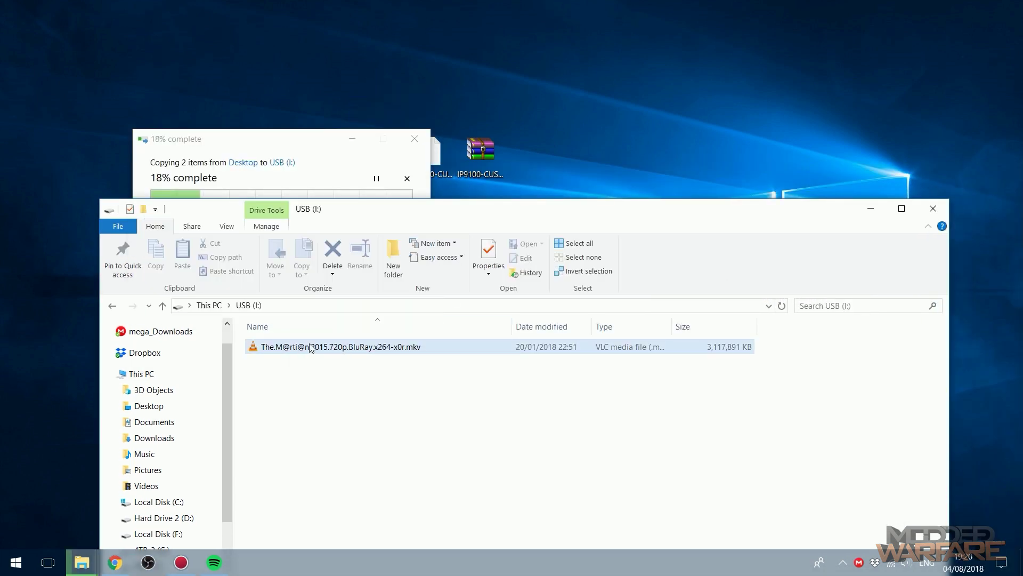
drag(472, 215, 470, 251)
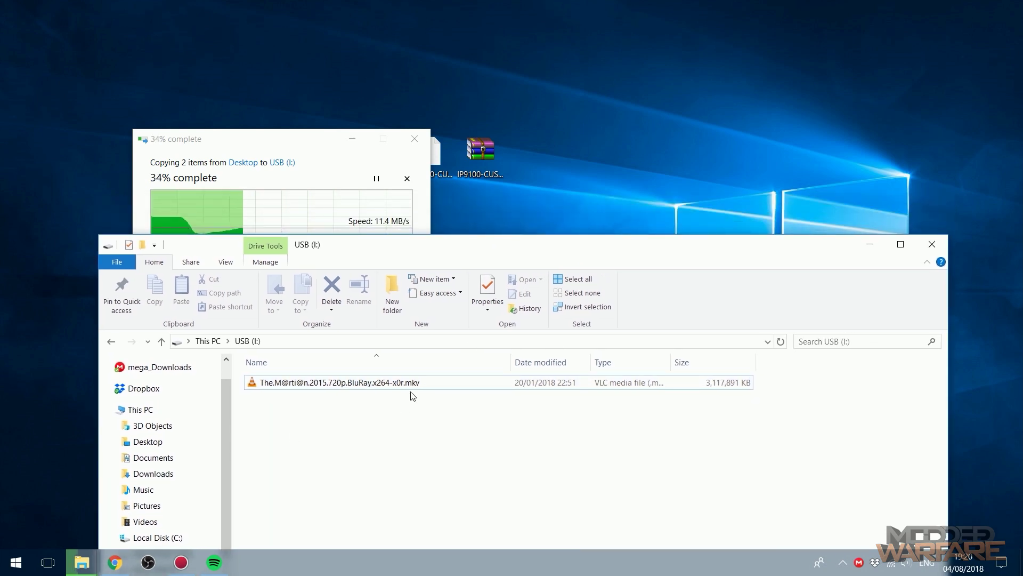
mouse_move(536, 246)
mouse_down()
mouse_move(571, 219)
mouse_move(536, 288)
mouse_move(526, 264)
mouse_up()
click(457, 358)
drag(271, 138, 640, 25)
drag(622, 263, 626, 194)
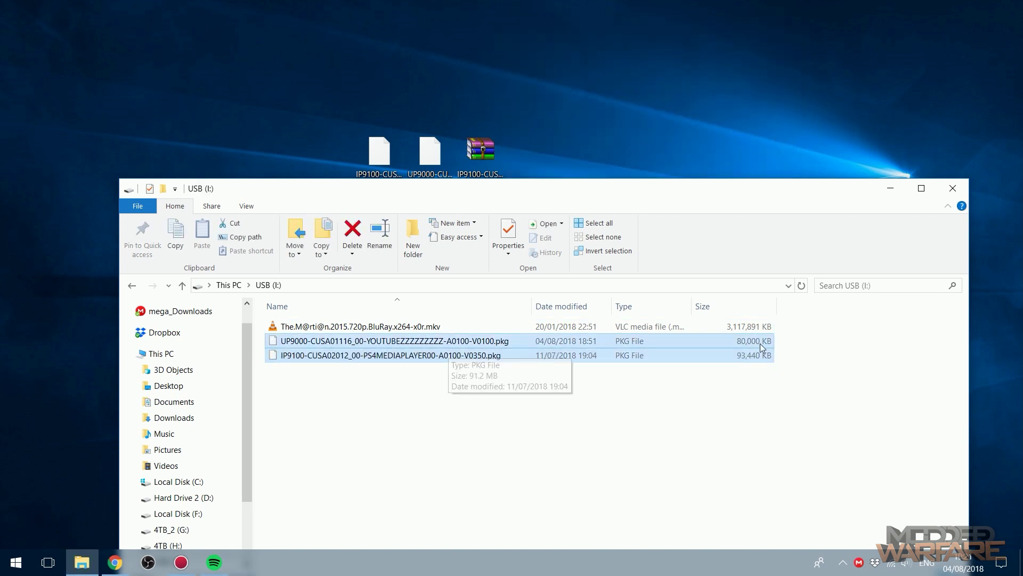
click(738, 358)
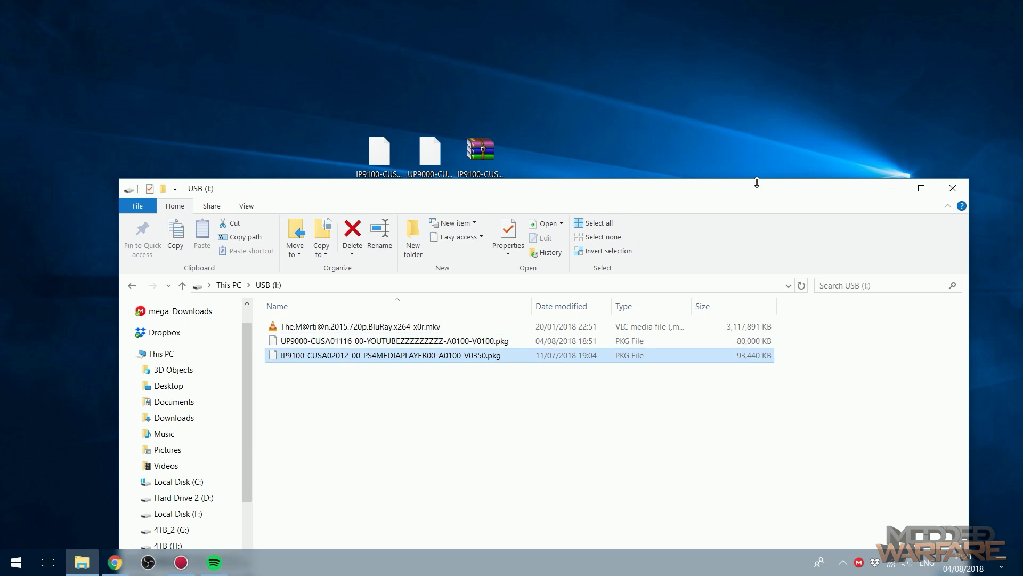
drag(752, 191, 734, 106)
drag(326, 319, 453, 259)
click(872, 99)
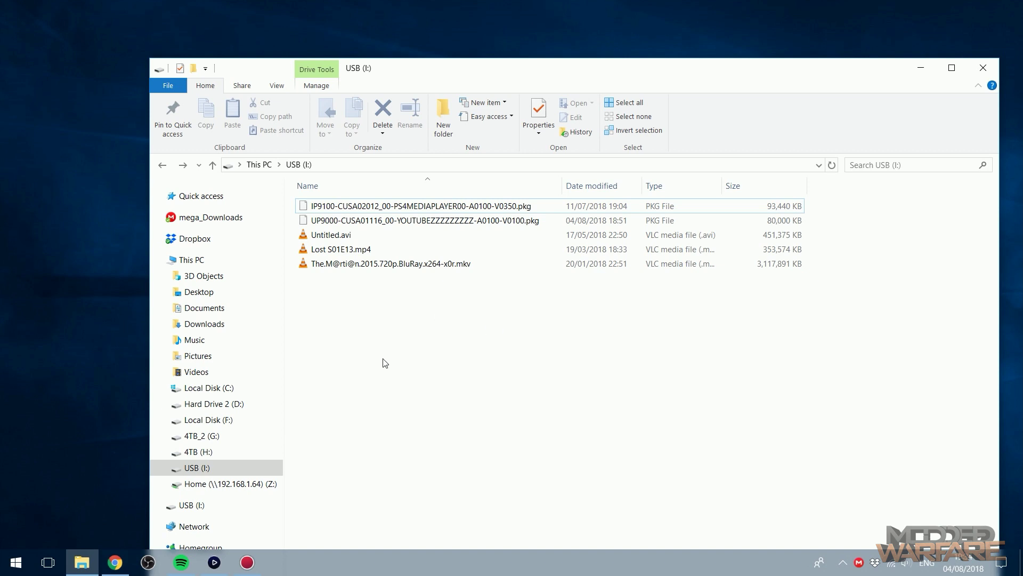
Step: Create a new folder named Movies in the root of the USB (I:) drive
right_click(396, 347)
mouse_move(460, 493)
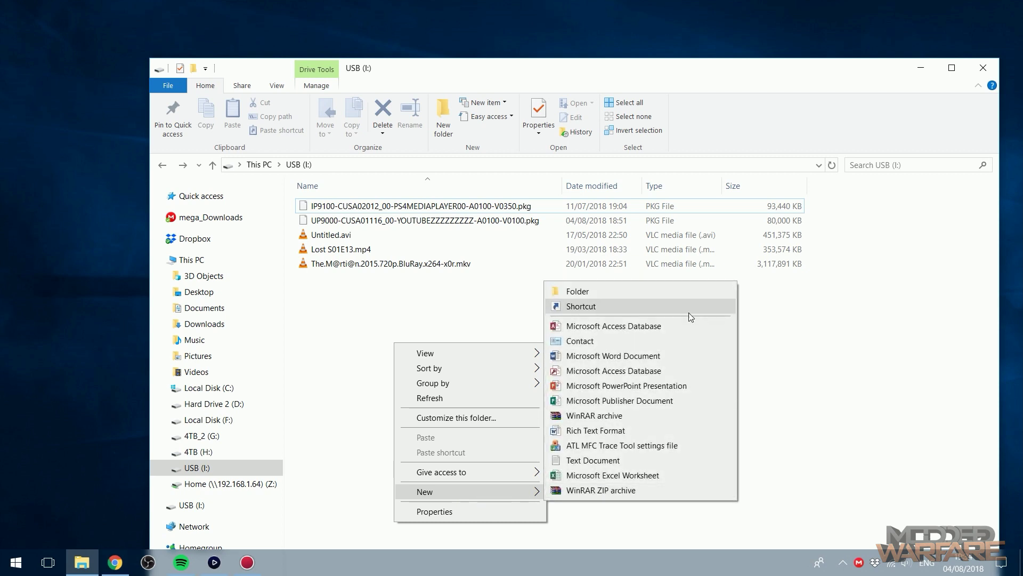
click(636, 290)
text(Movies)
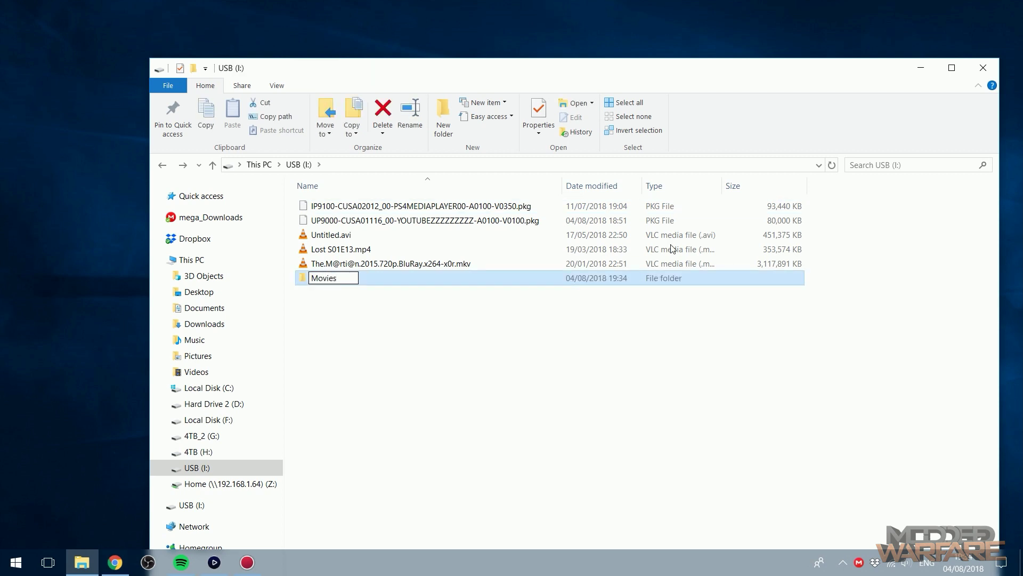
click(590, 219)
Step: Move the three video files (Untitled.avi, Lost S01E13.mp4 and the .mkv movie) into the Movies folder
click(624, 237)
drag(838, 240, 638, 275)
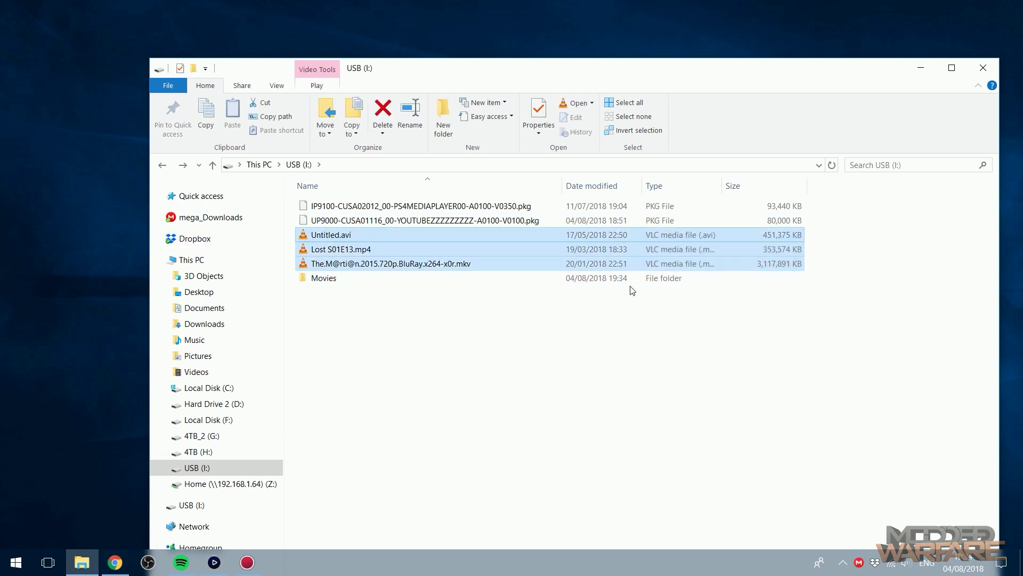
click(360, 249)
click(453, 263)
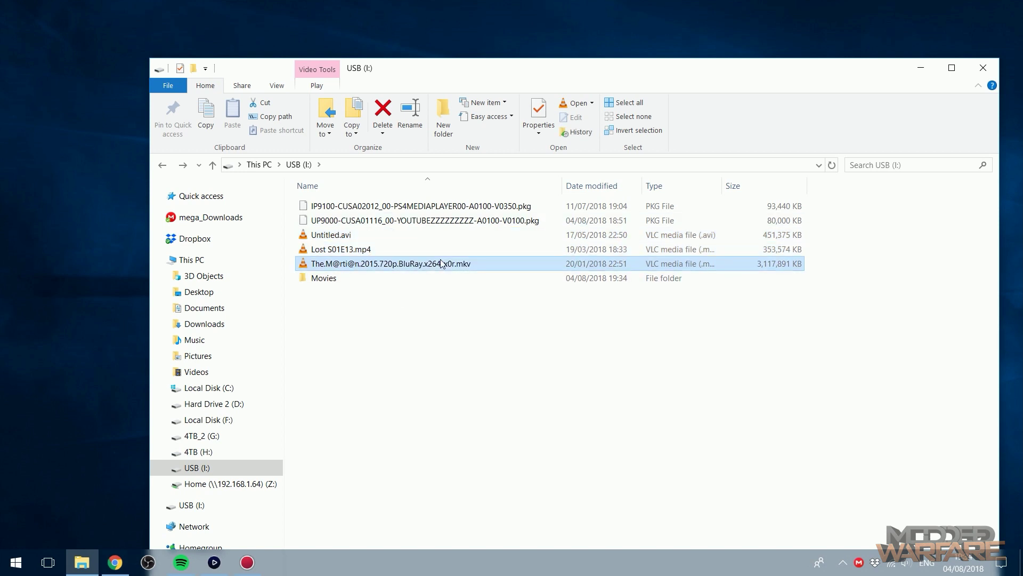
drag(826, 237, 397, 279)
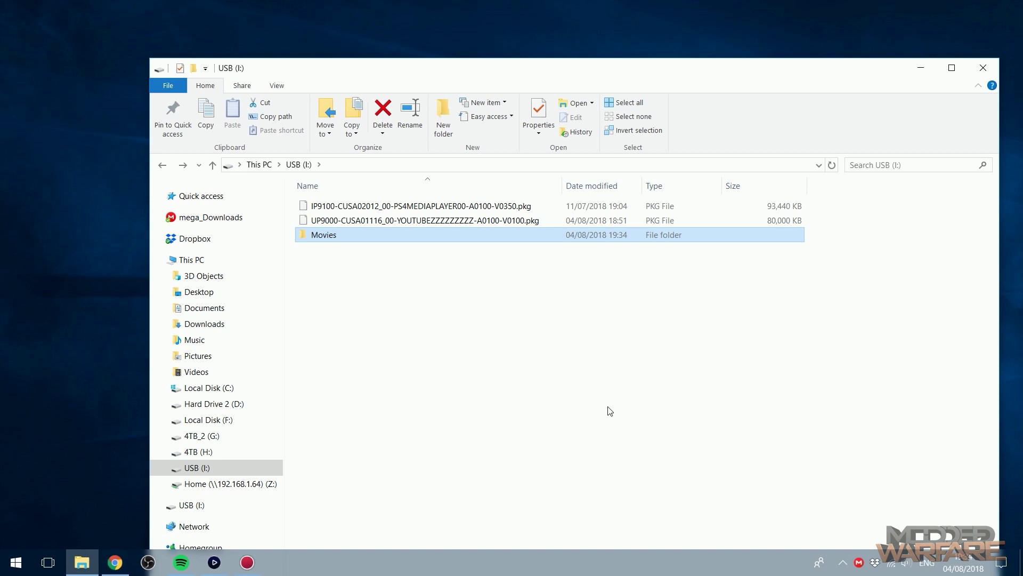
Step: Close the File Explorer window showing the USB (I:) drive
drag(790, 75, 845, 163)
click(411, 456)
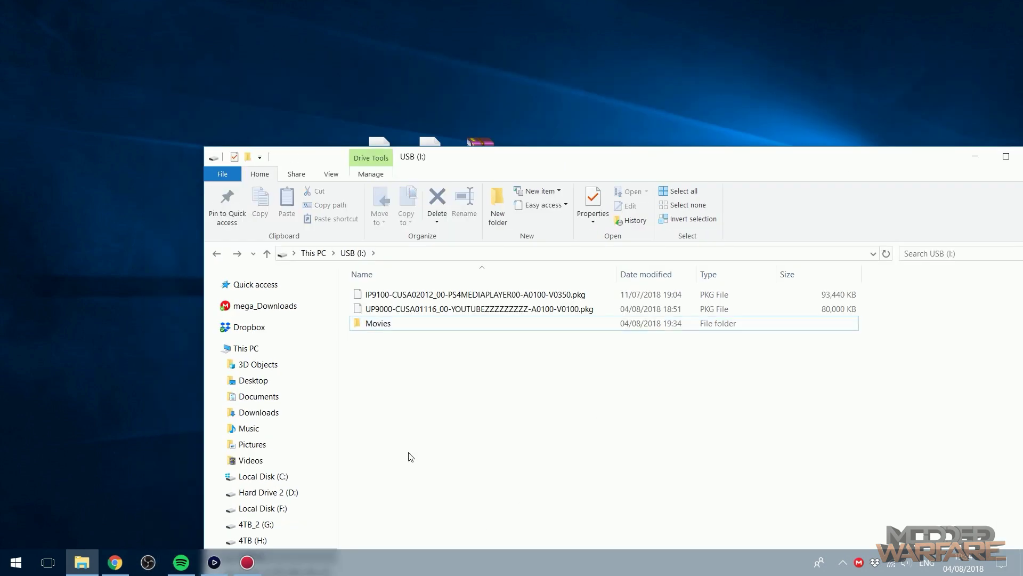
drag(783, 155, 648, 106)
drag(803, 115, 829, 91)
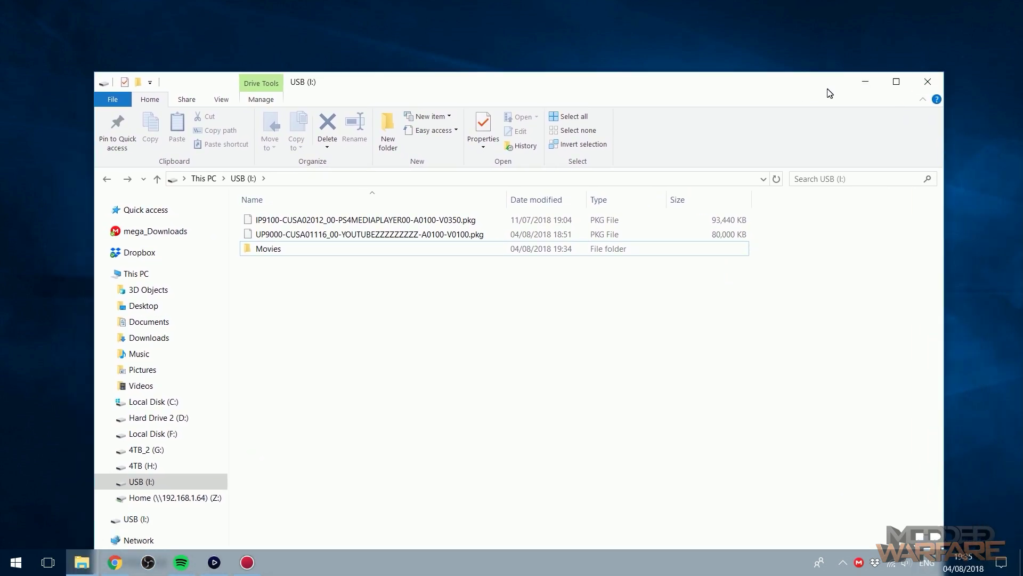
click(928, 82)
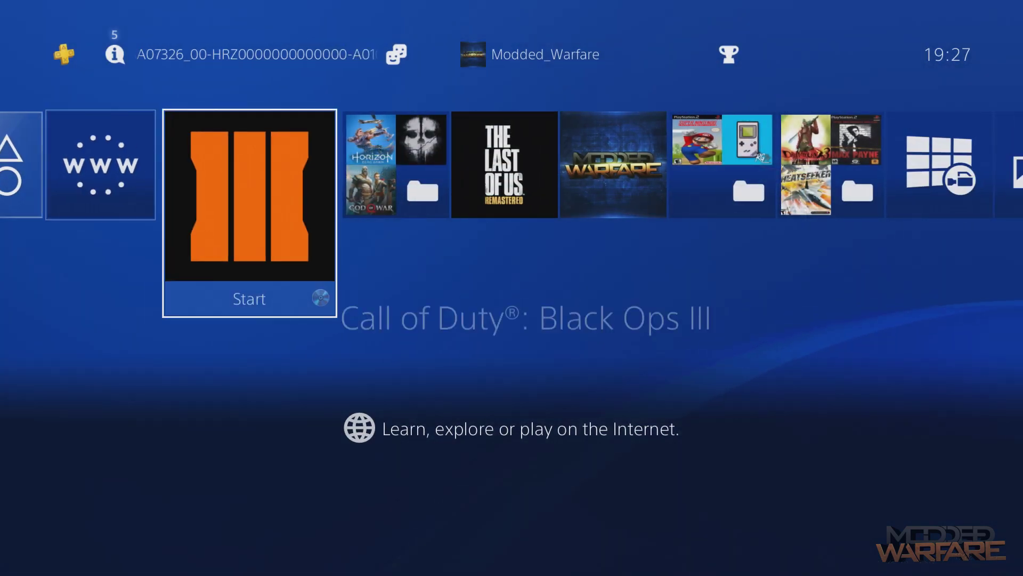
Step: On the PS4, start the Internet Browser and bring up its frequently used pages
key(Left)
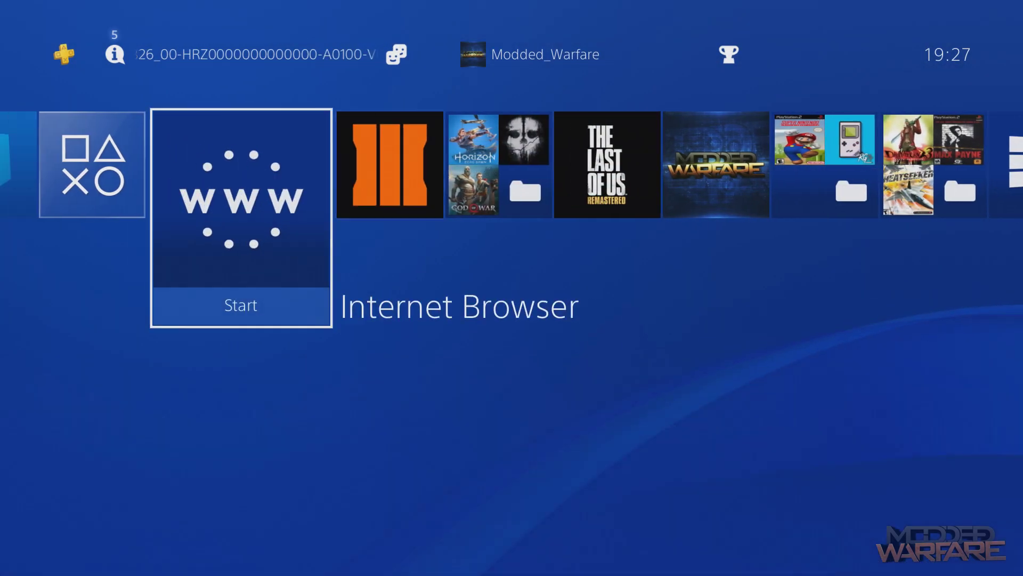
key(Return)
key(Menu)
key(Down)
key(Down)
key(Down)
key(Down)
key(Down)
key(Return)
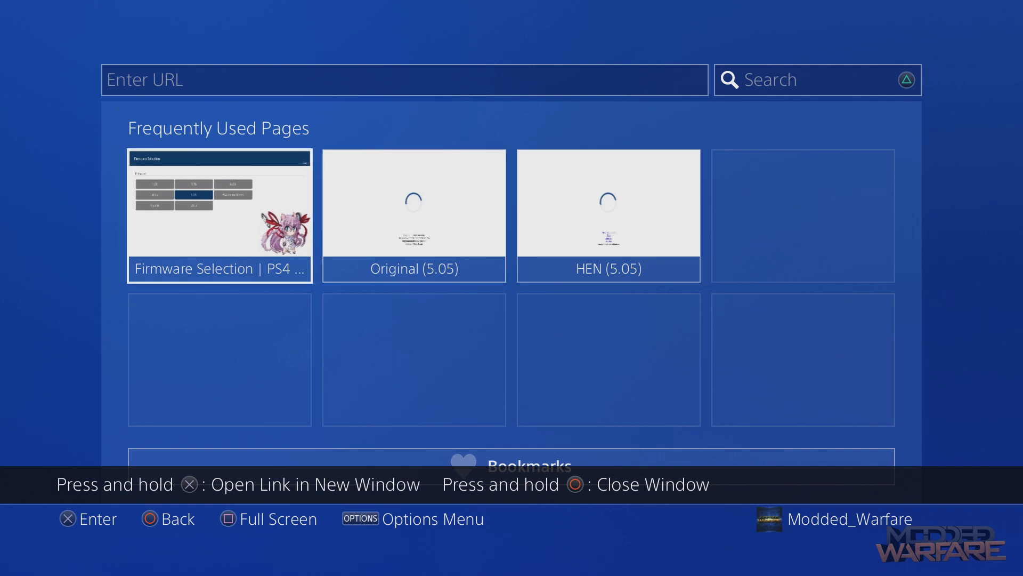
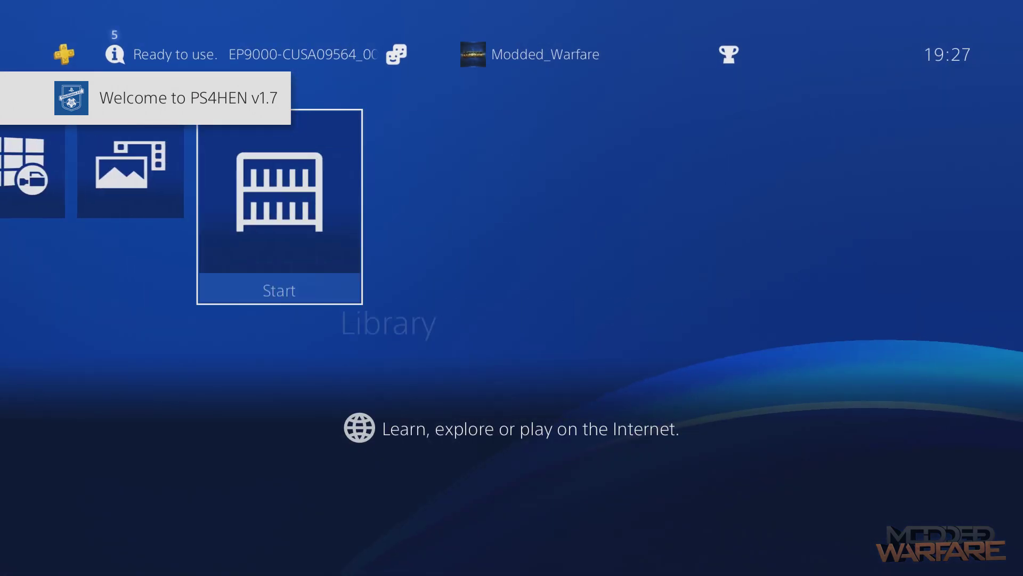
Step: Open the PS4 Settings from the home screen's function area
key(Up)
key(Right)
key(Right)
key(Right)
key(Right)
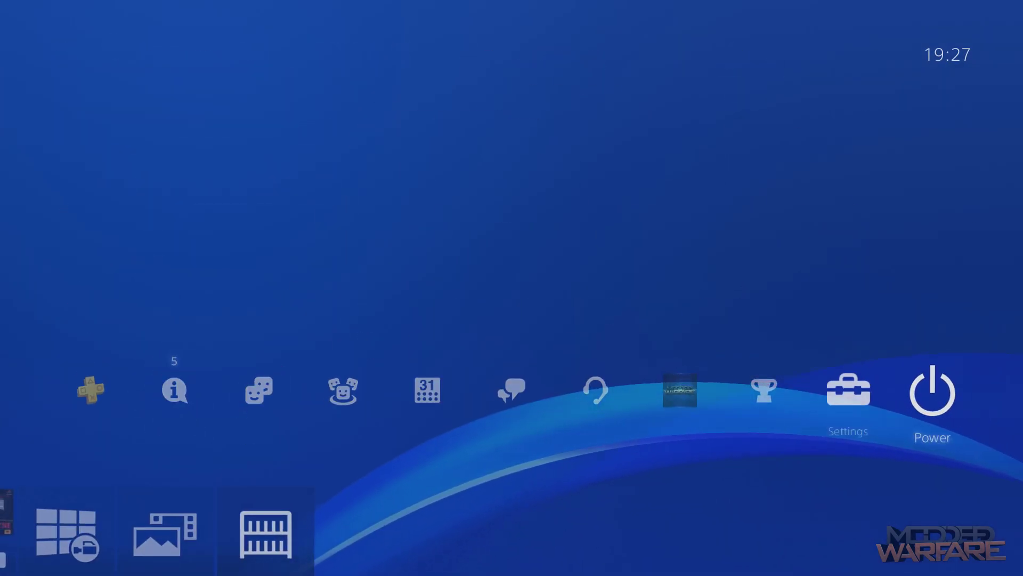
key(Left)
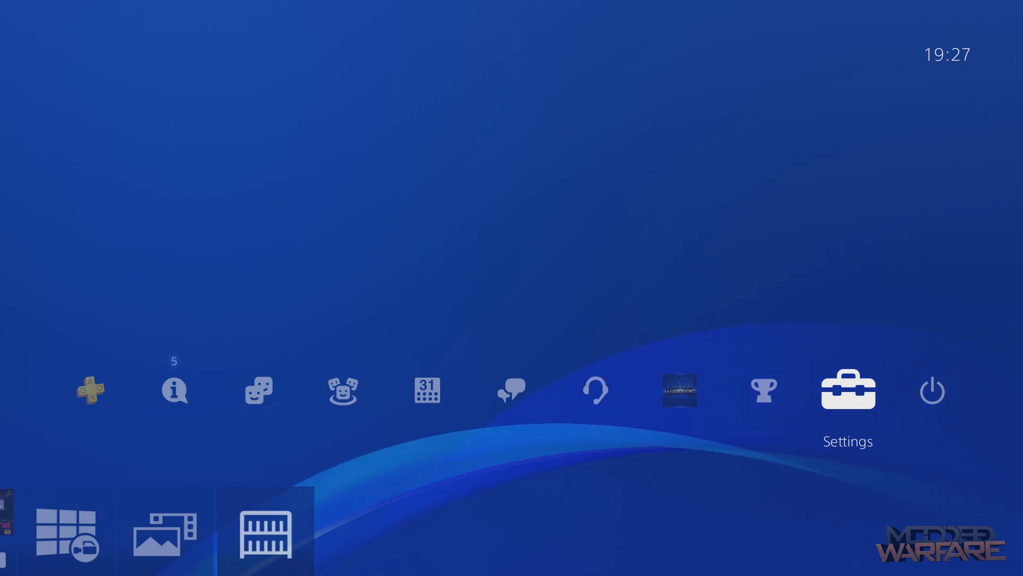
key(Return)
Step: Open the Package Installer in the Game section of Debug Settings
key(Down)
key(Down)
key(Down)
key(Down)
key(Down)
key(Down)
key(Down)
key(Down)
key(Down)
key(Down)
key(Down)
key(Down)
key(Down)
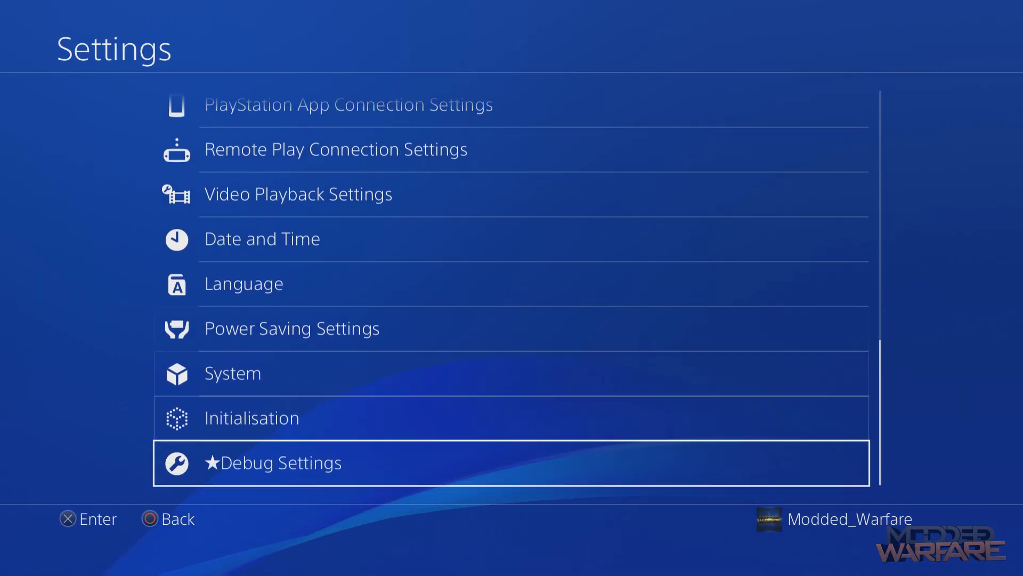
key(Return)
key(Return)
key(Down)
key(Return)
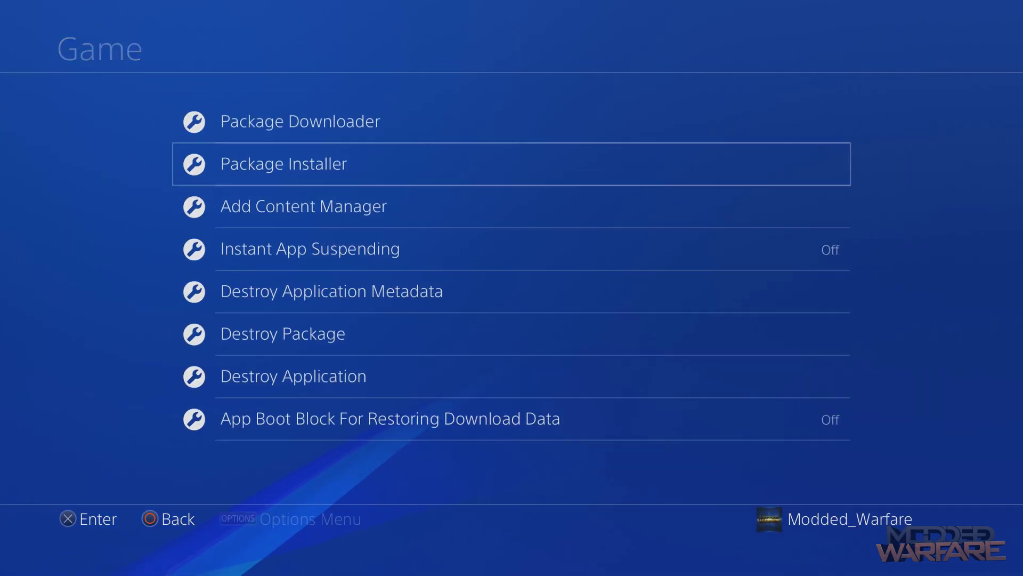
Step: Install all PKG files found on the USB drive, agreeing to reinstall the PS4 Media Player package
key(Down)
key(Up)
key(Down)
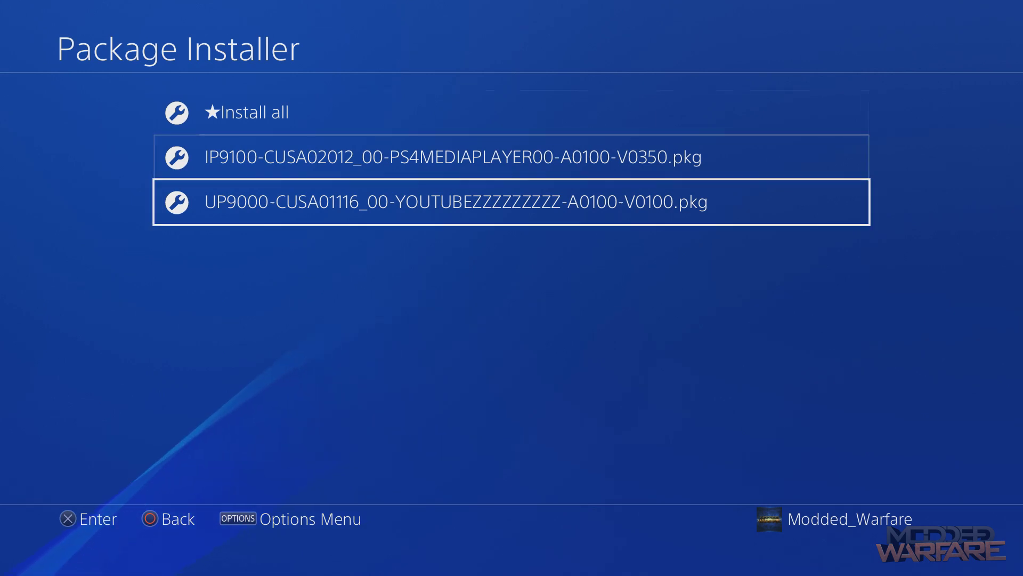
key(Down)
key(Up)
key(Up)
key(Return)
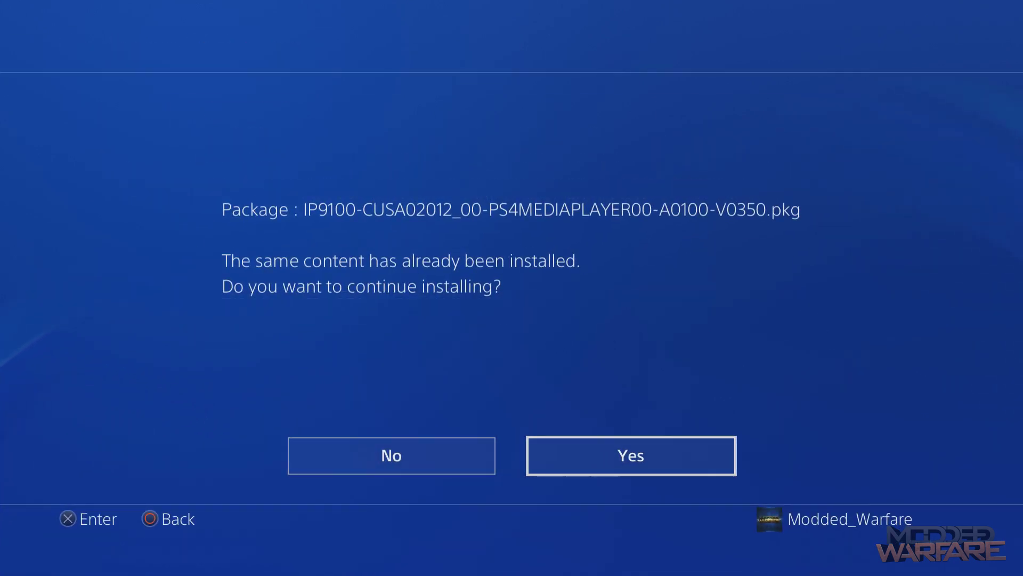
key(Return)
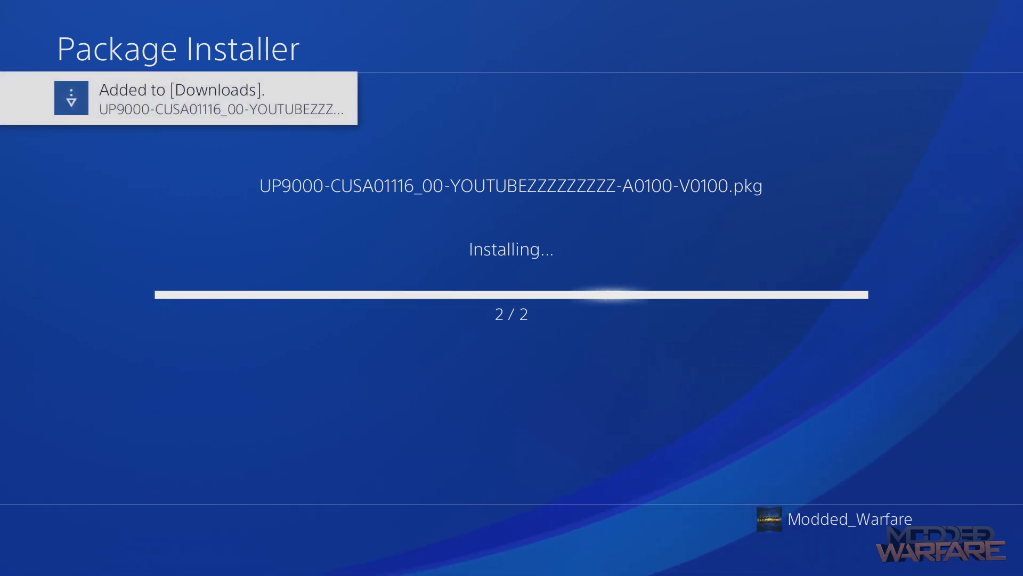
Step: Leave the Package Installer and Settings and return to the application row on the home screen
key(Down)
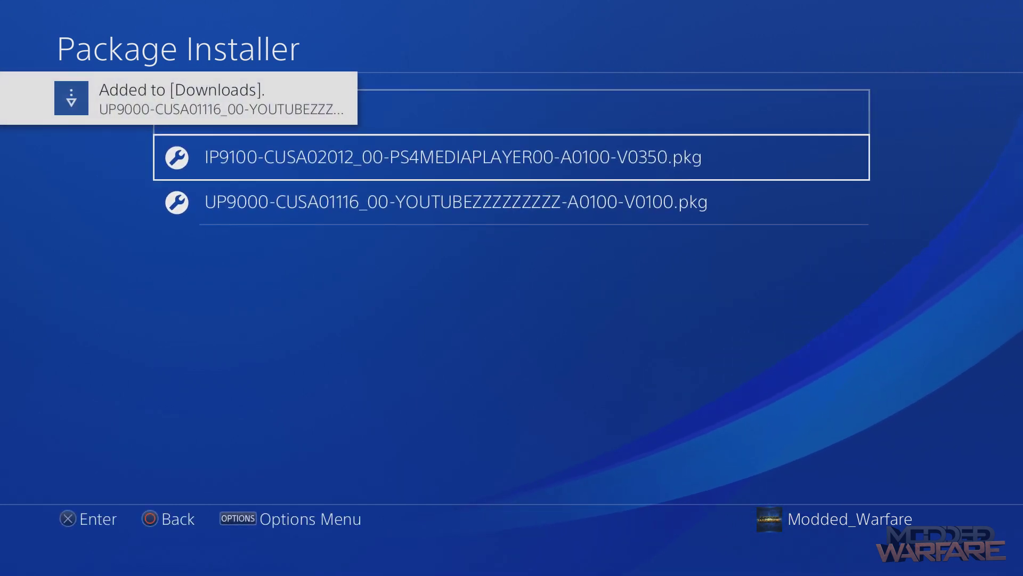
key(Escape)
key(Escape)
key(Escape)
key(Escape)
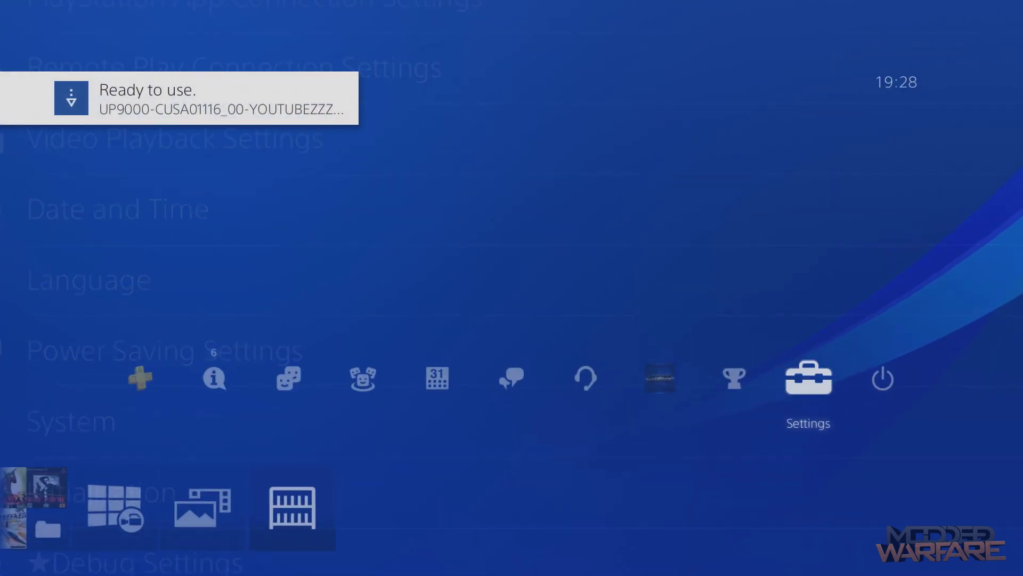
key(Down)
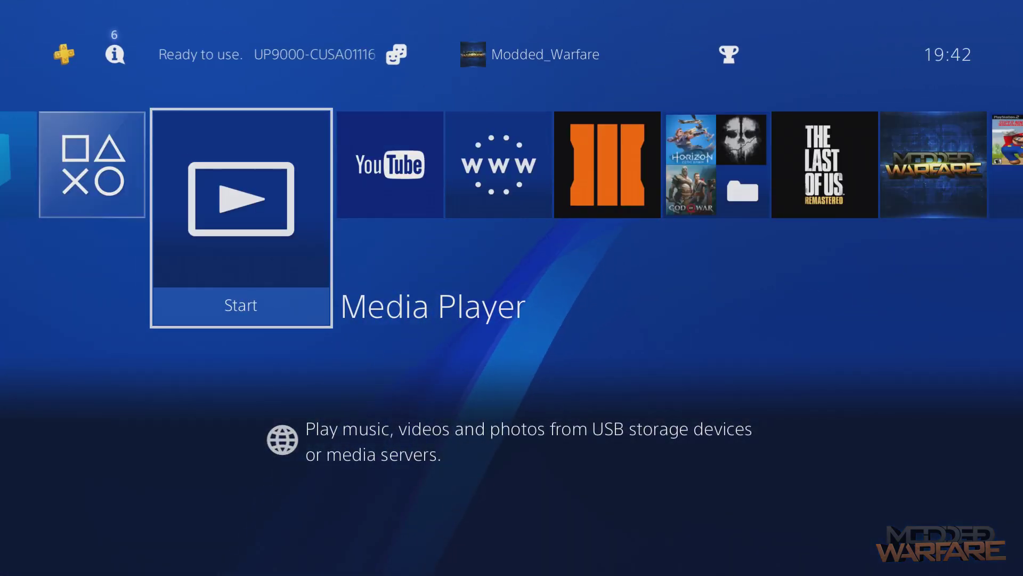
Step: Find the newly installed Media Player and YouTube applications on the home screen and start the Media Player
key(Right)
key(Left)
key(Right)
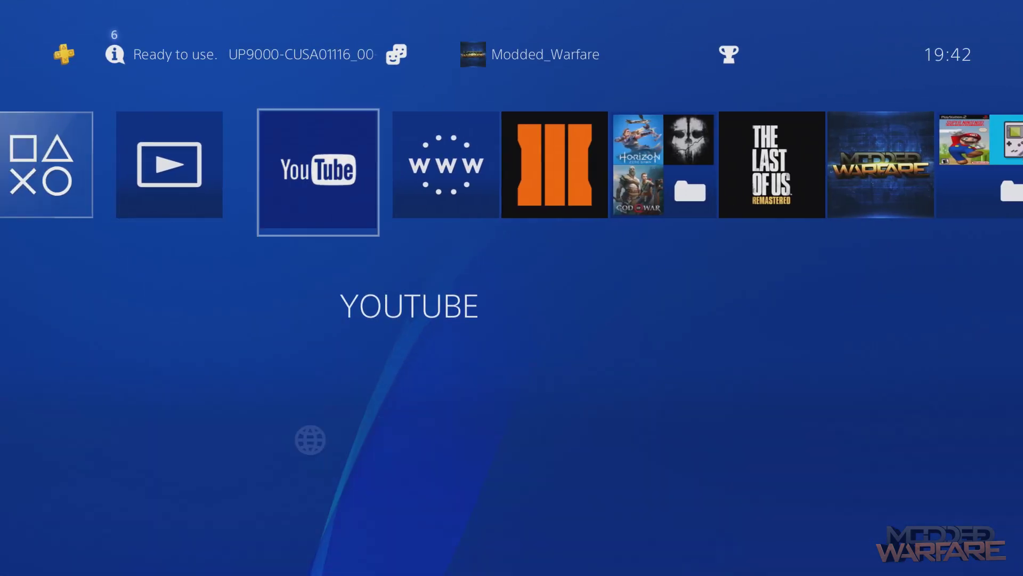
key(Left)
key(Return)
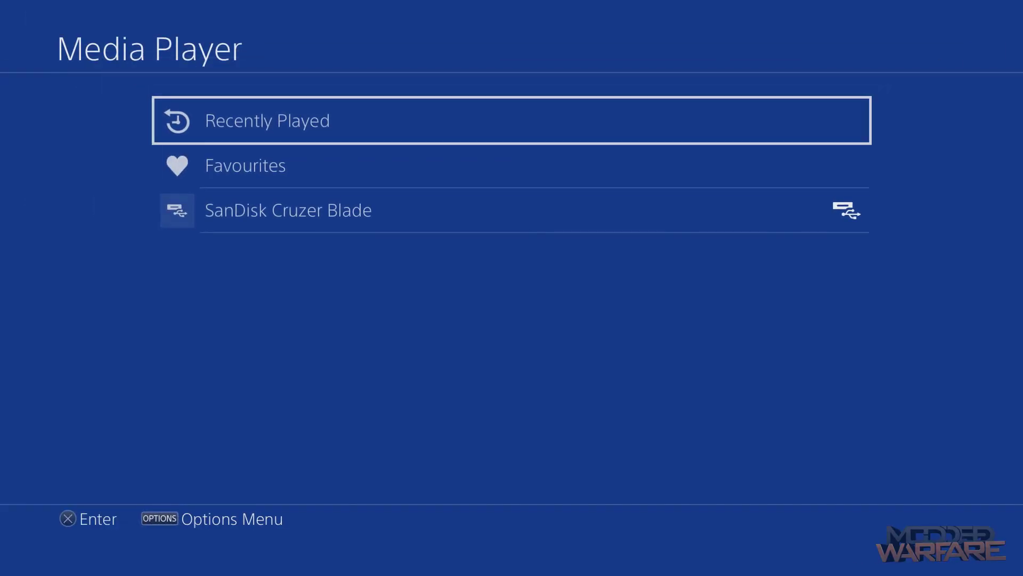
Step: Look over the video files in the SanDisk Cruzer Blade's Movies folder and return to the Media Player's source list
key(Return)
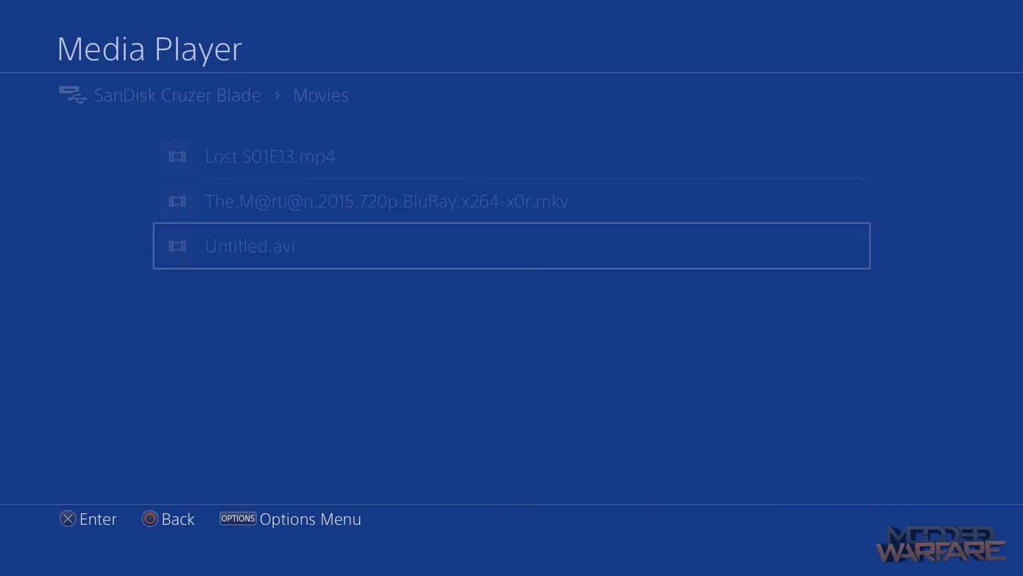
key(Up)
key(Up)
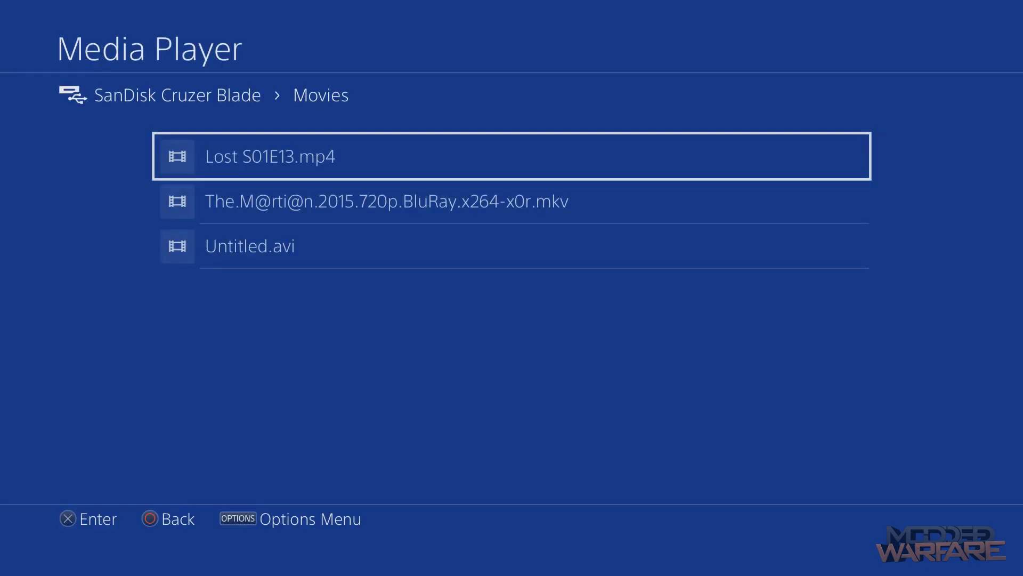
key(Down)
key(Up)
key(Escape)
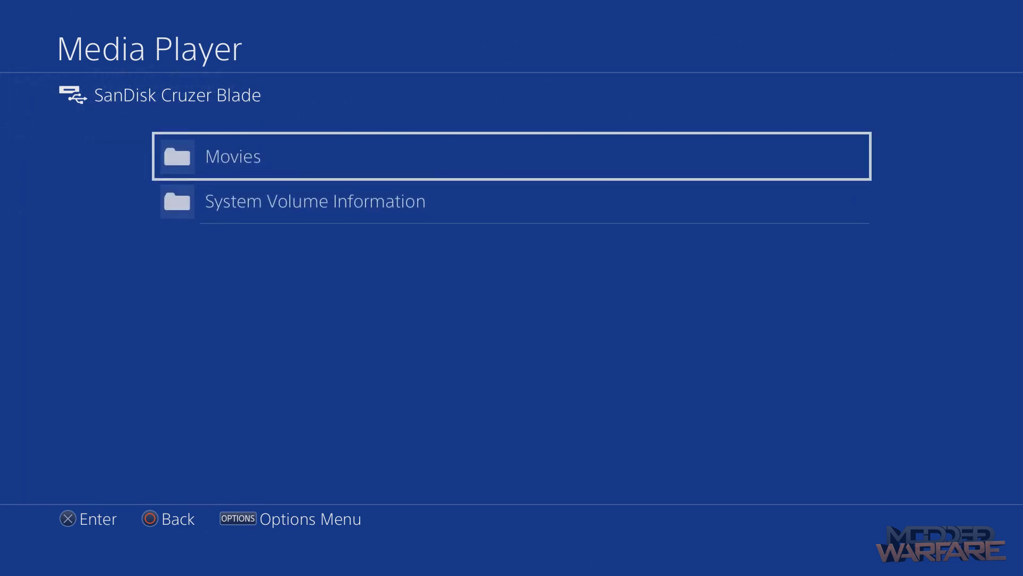
key(Menu)
key(Escape)
key(Escape)
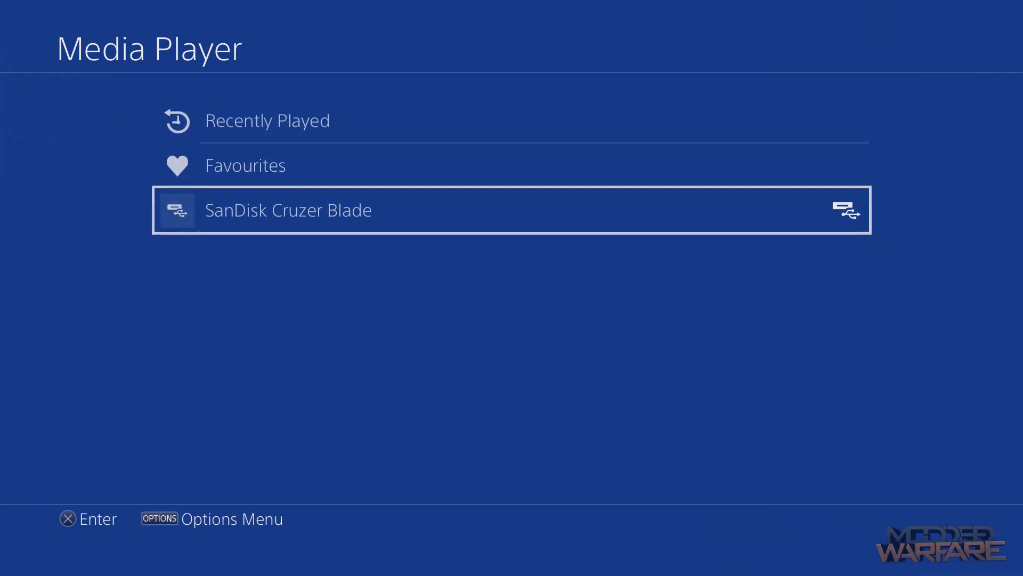
Step: Close the Media Player application from the home screen and start YouTube
key(super)
key(Menu)
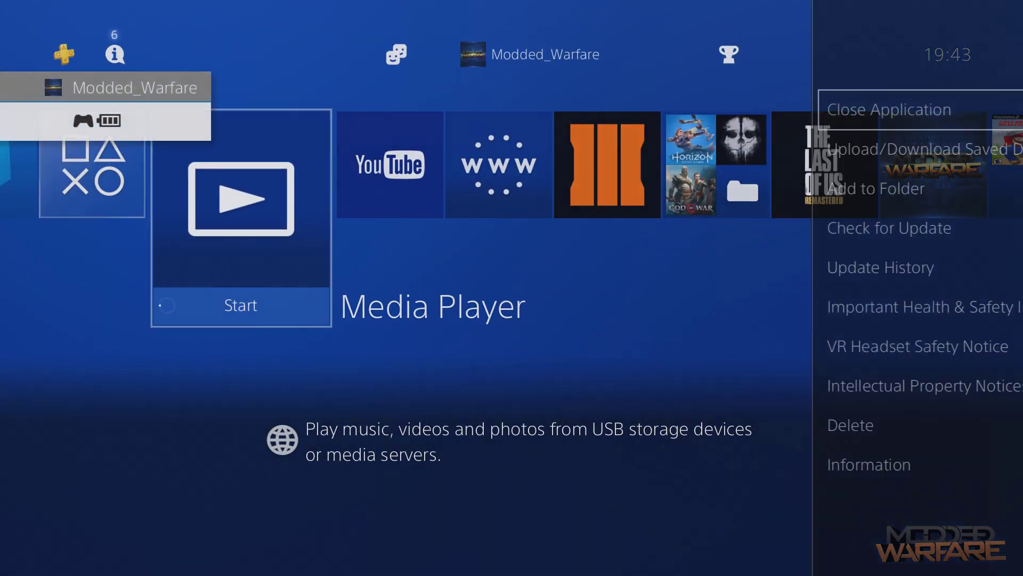
key(Return)
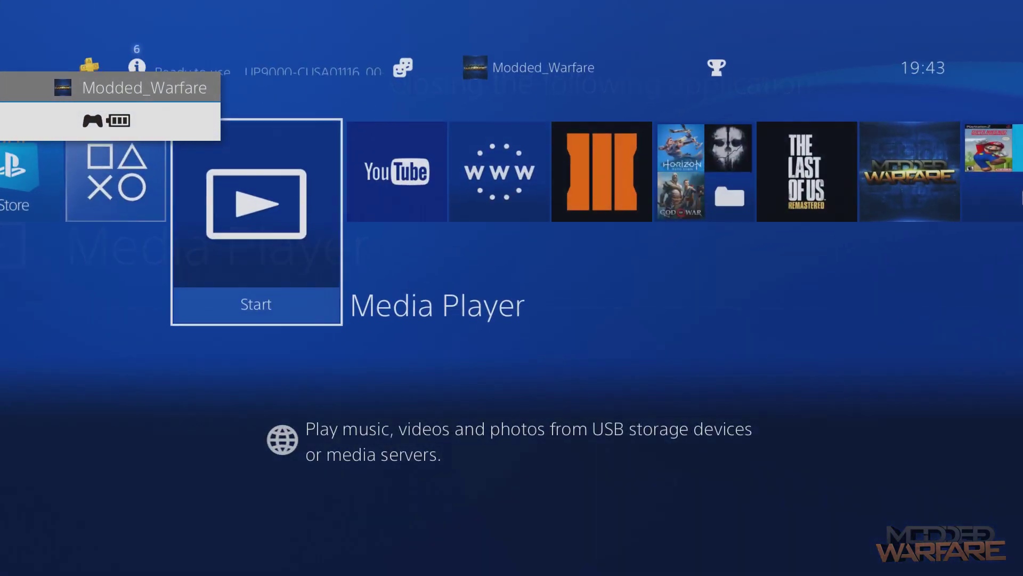
key(Right)
key(Return)
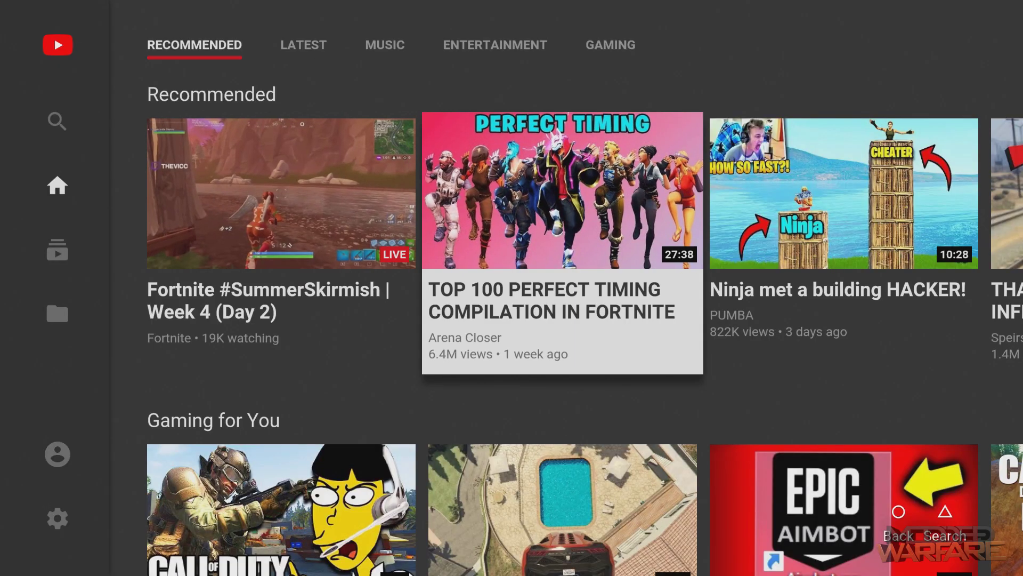
Step: Browse the video rows on YouTube's Recommended page, from Gaming for You down to MrBeast, and return to the first row
key(Left)
key(Left)
key(Down)
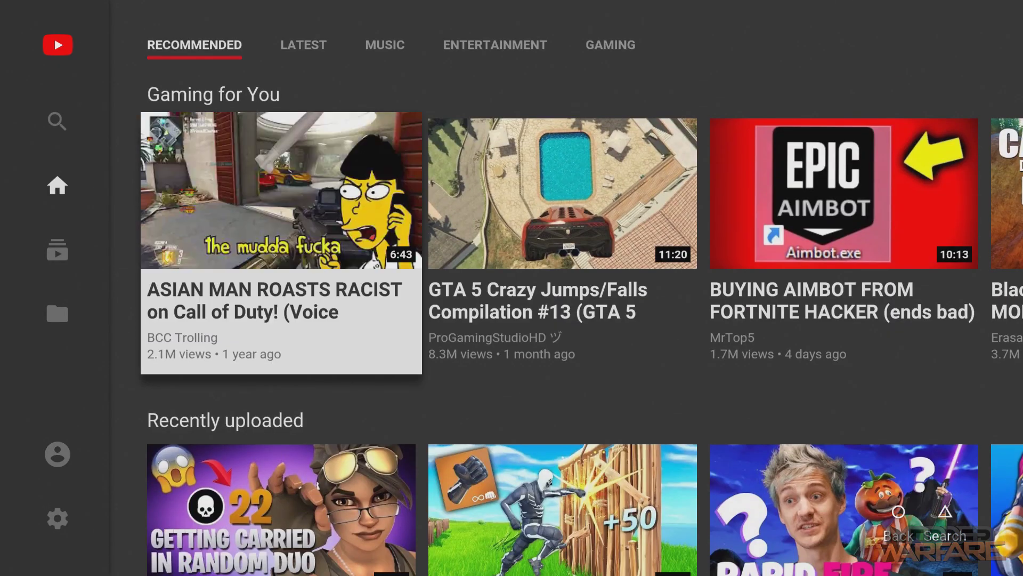
key(Right)
key(Right)
key(Right)
key(Right)
key(Right)
key(Right)
key(Right)
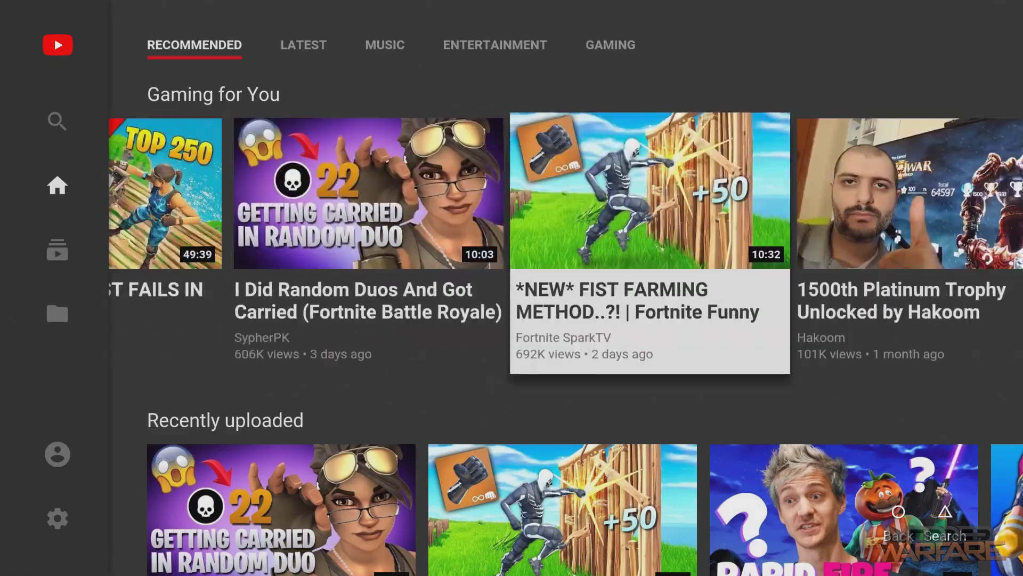
key(Down)
key(Right)
key(Right)
key(Right)
key(Down)
key(Down)
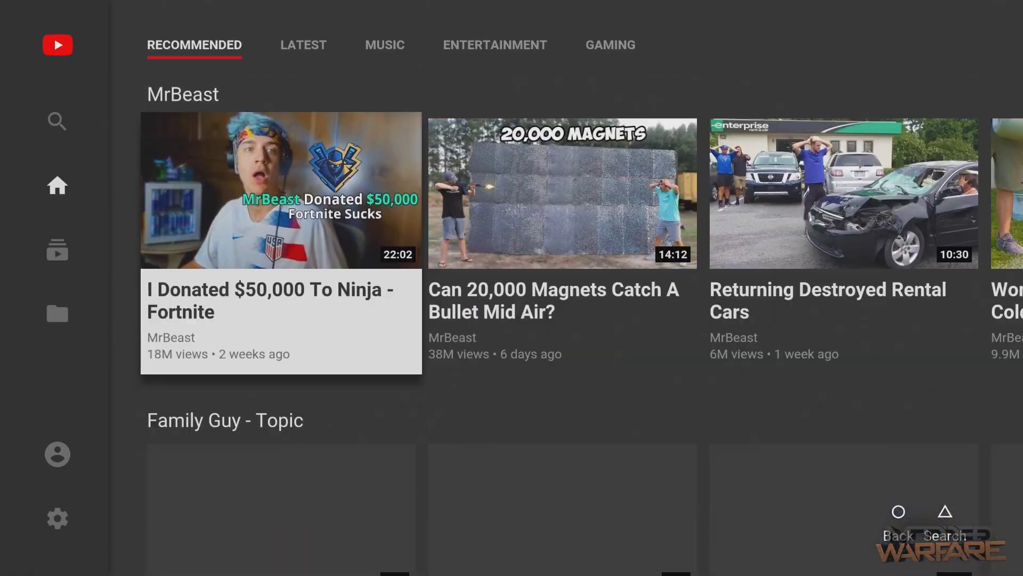
key(Up)
key(Up)
key(Up)
key(Up)
key(Up)
Step: Run YouTube's recent search for "modded warfare"
key(Left)
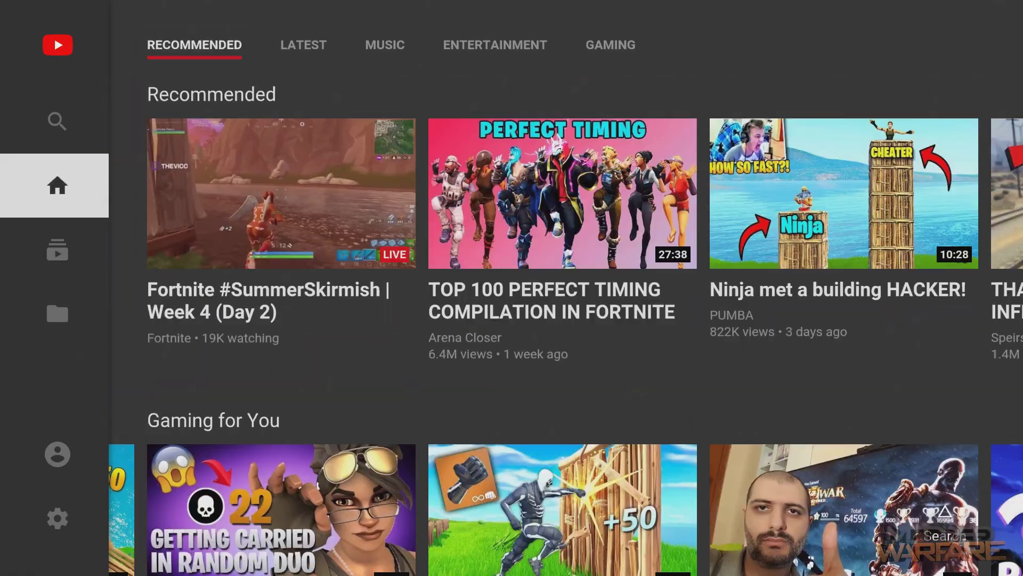
key(Up)
key(Right)
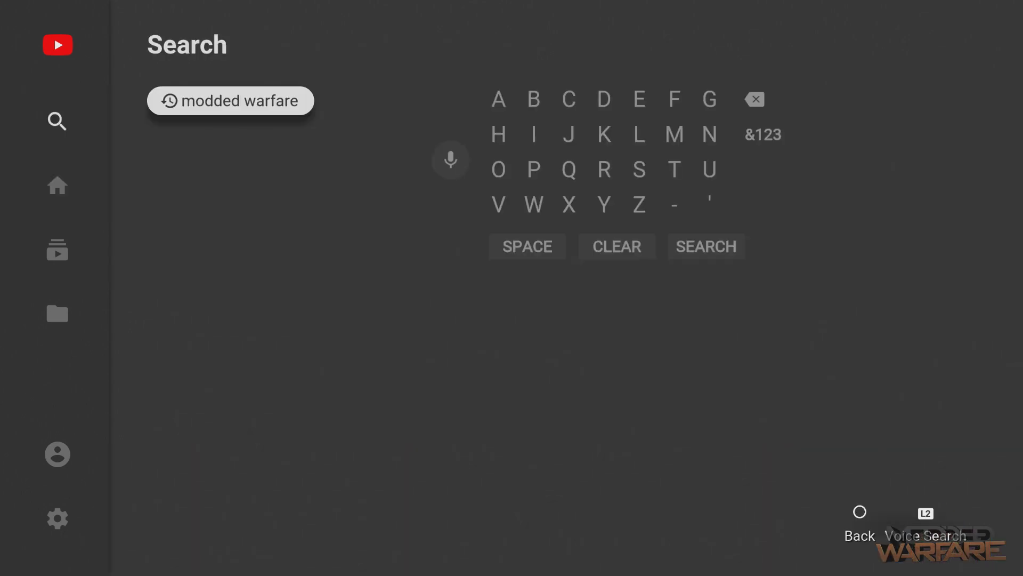
key(Return)
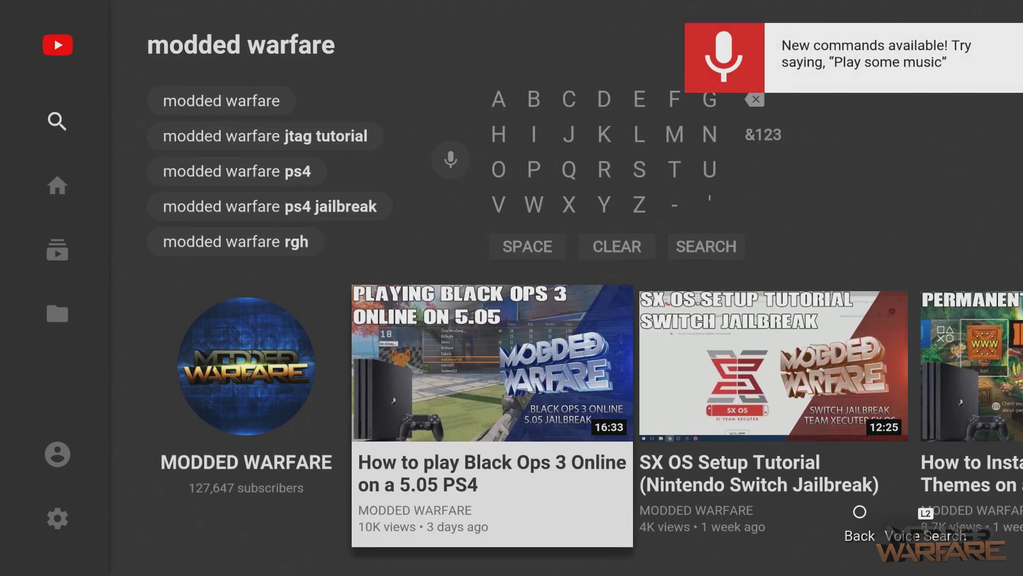
Step: Look through the video results and play "How to play Black Ops 3 Online on a 5.05 PS4"
key(Right)
key(Right)
key(Right)
key(Right)
key(Right)
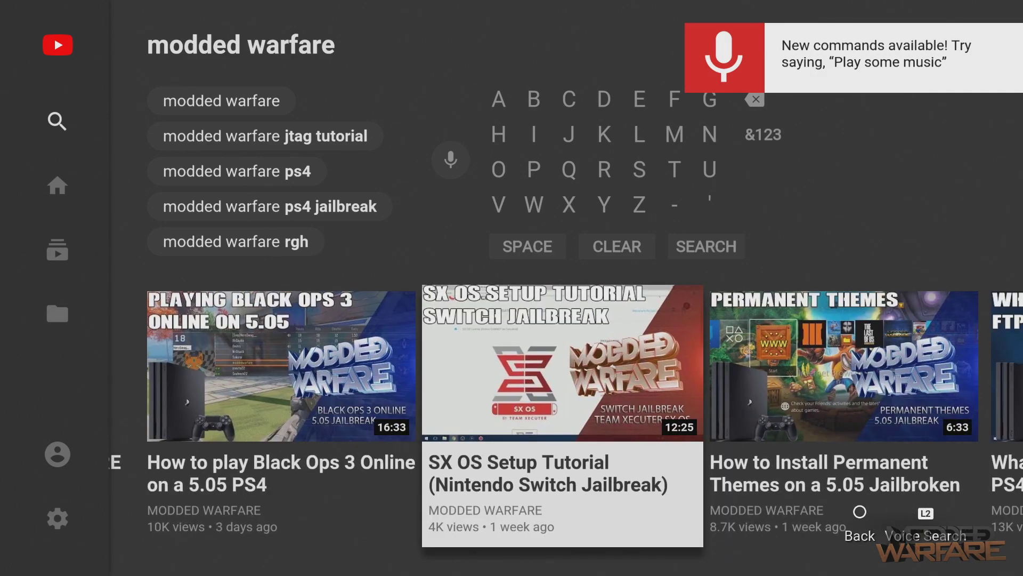
key(Left)
key(Left)
key(Left)
key(Left)
key(Left)
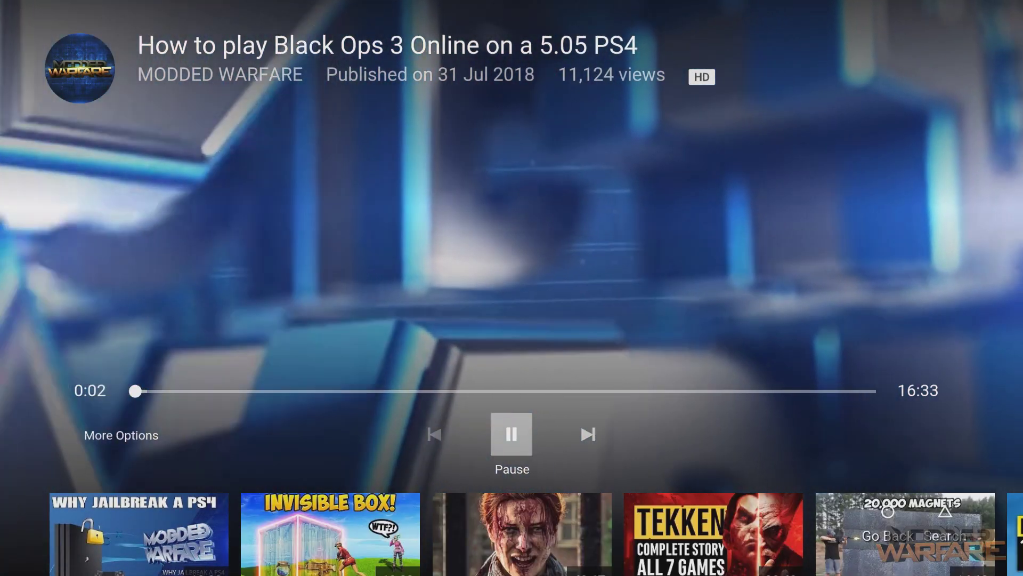
Step: Skip the video forward to 4:04 on its timeline and resume playback
key(Right)
key(Left)
key(Up)
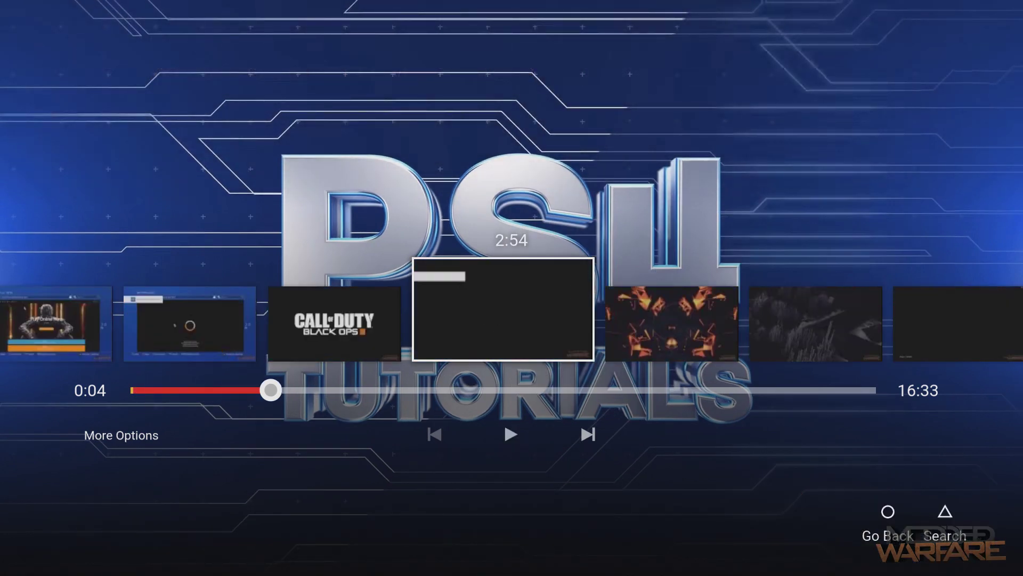
key(Right)
key(Right)
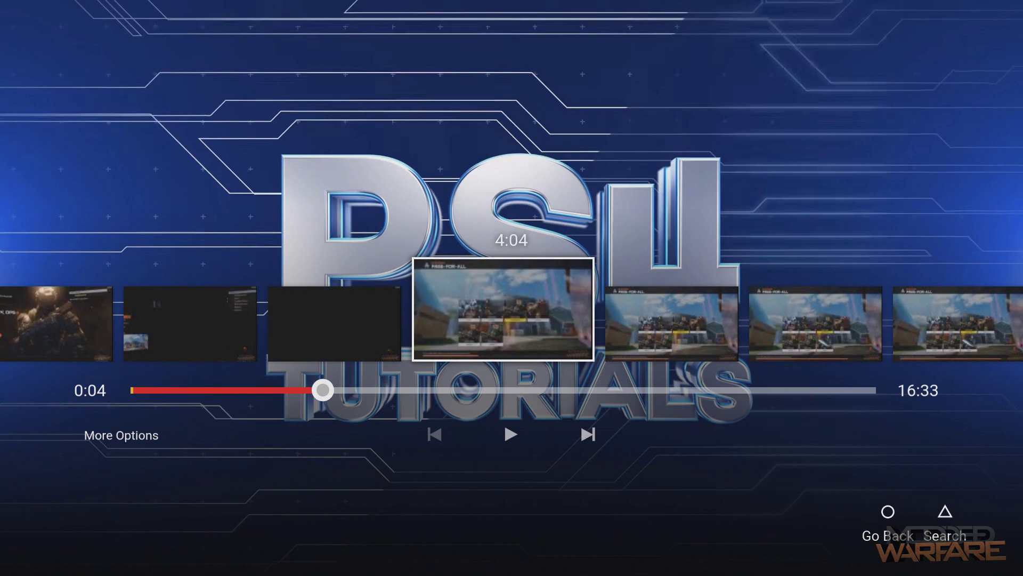
key(Return)
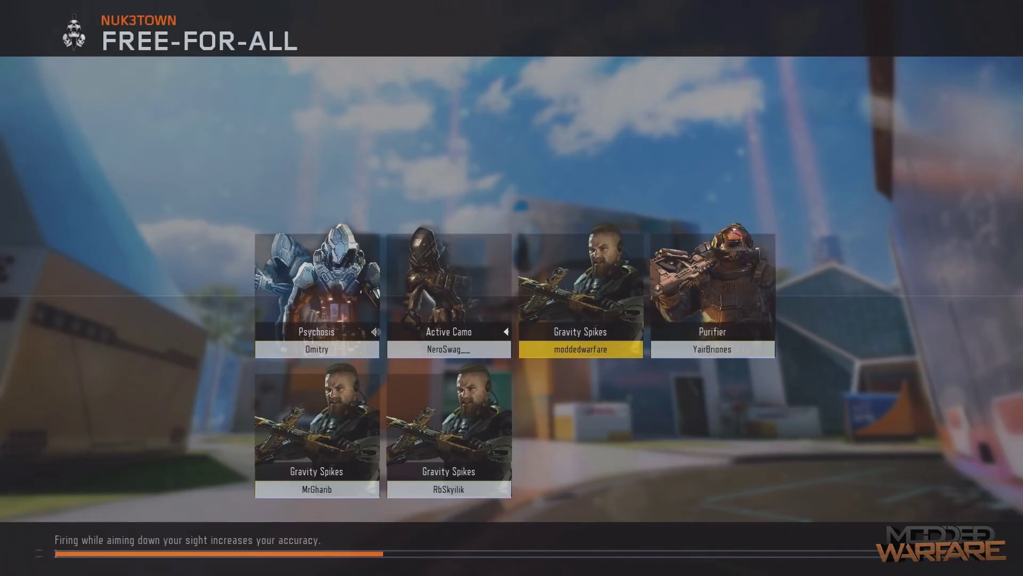
key(Down)
key(Down)
key(Right)
key(Up)
key(Escape)
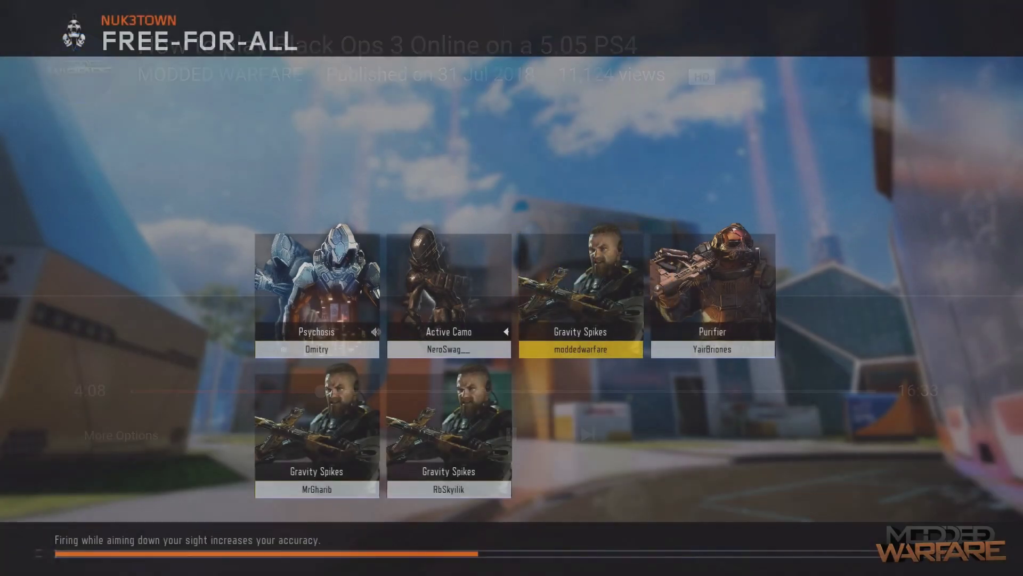
Step: Return to the home screen and close the YouTube application
key(super)
key(Menu)
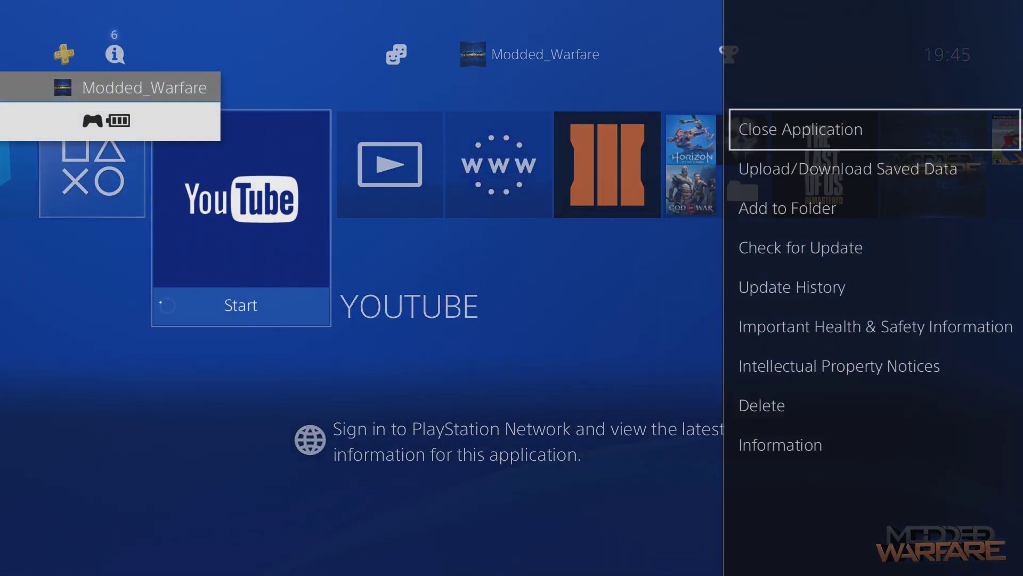
key(Return)
key(Return)
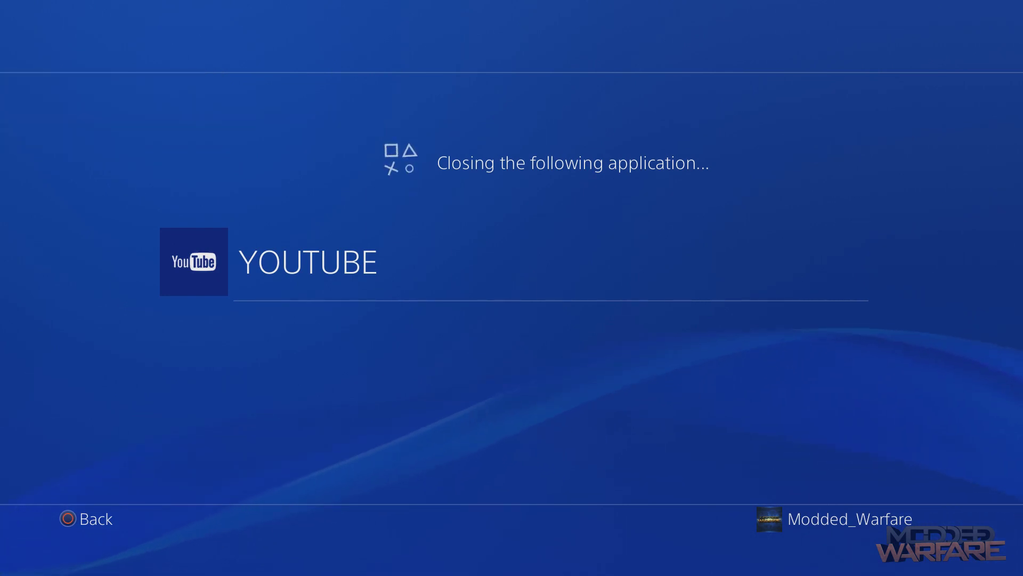
key(Right)
key(Left)
key(Right)
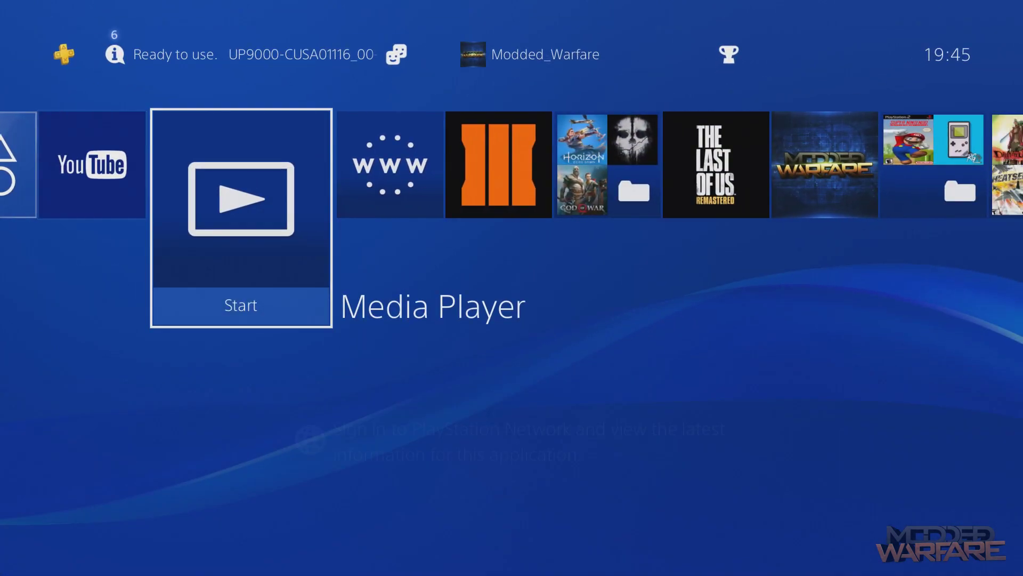
key(Left)
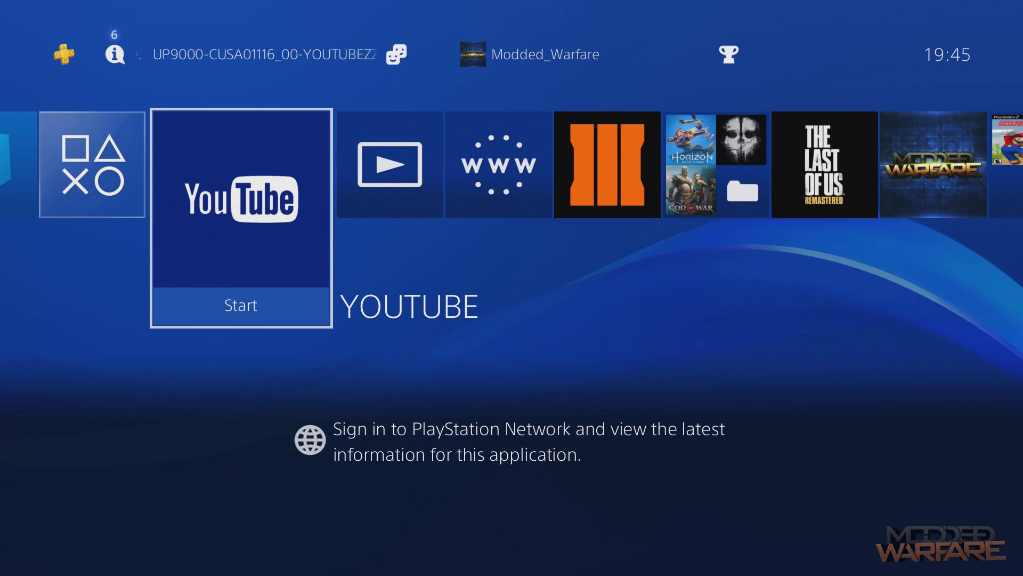